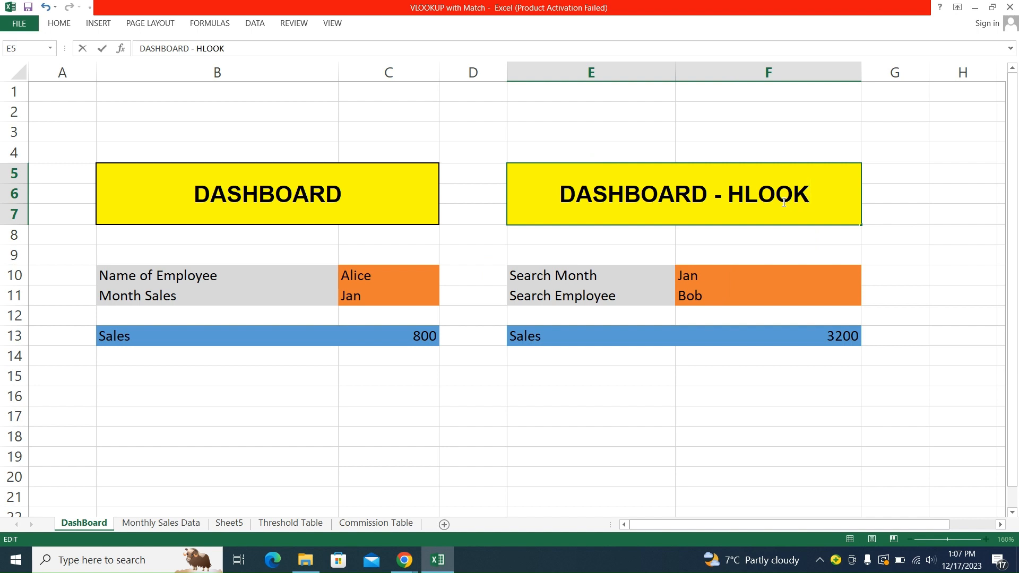
Step: Complete the title in E5 as "DASHBOARD - HLOOKUP" and extend the title in B5 to "DASHBOARD - VLOOKUP"
type("UP")
key("Return")
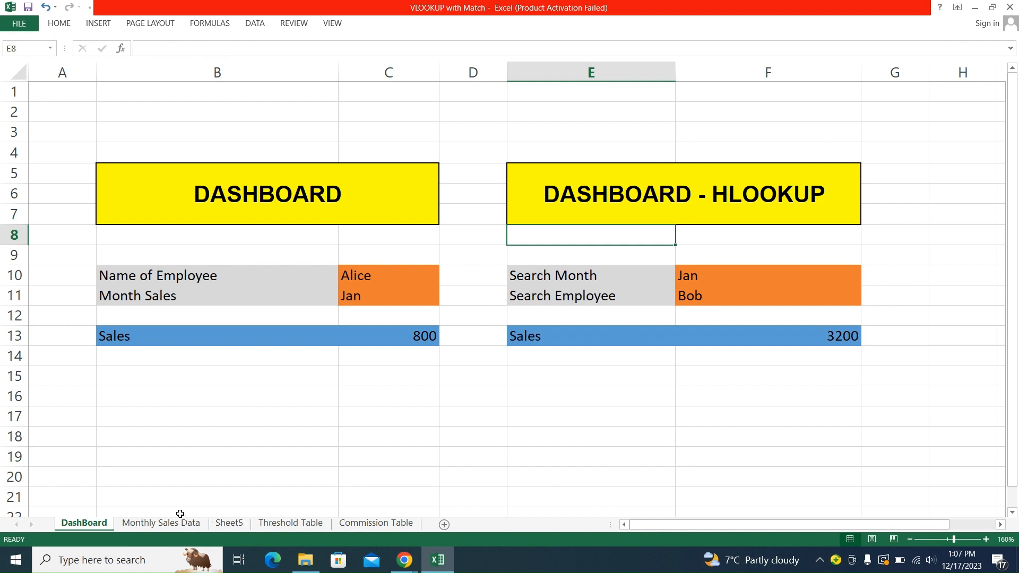
left_click(256, 177)
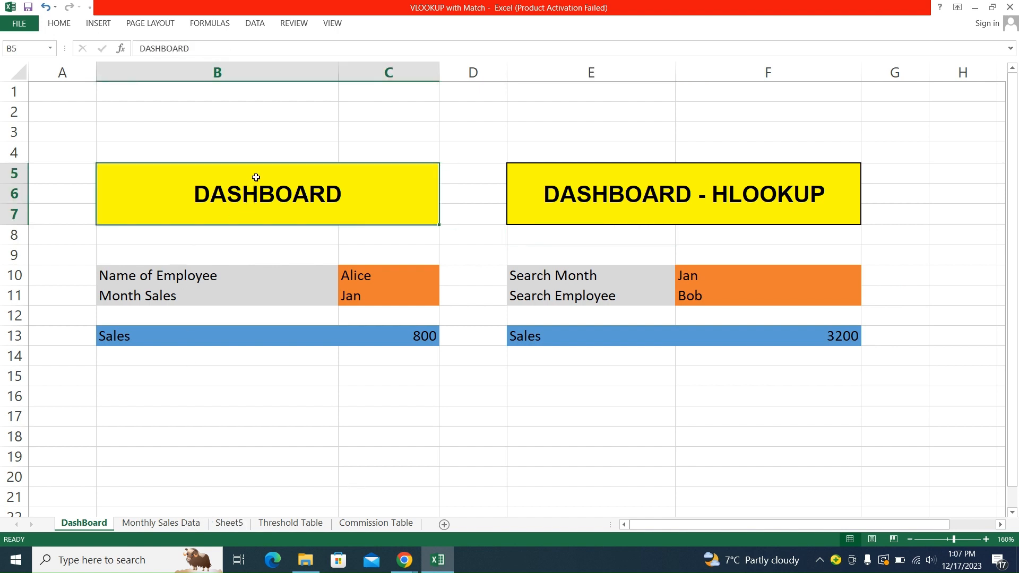
double_click(347, 196)
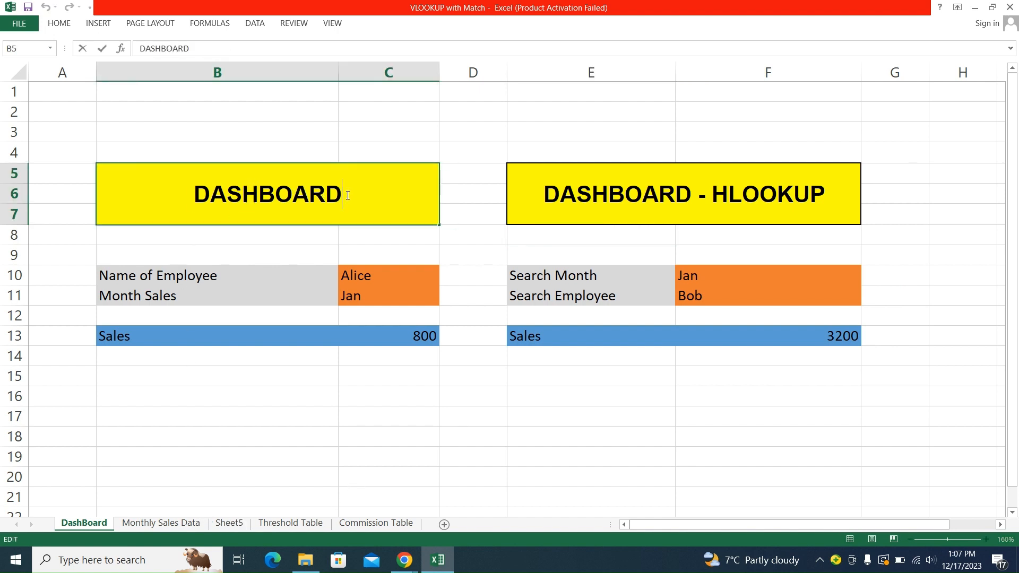
type("- VLOOK")
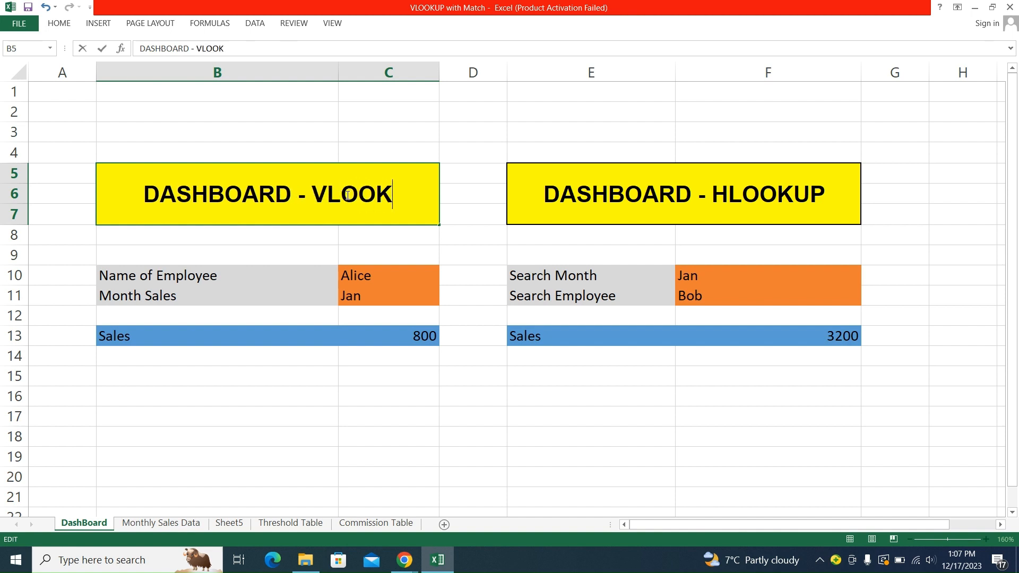
type("UP")
key("Return")
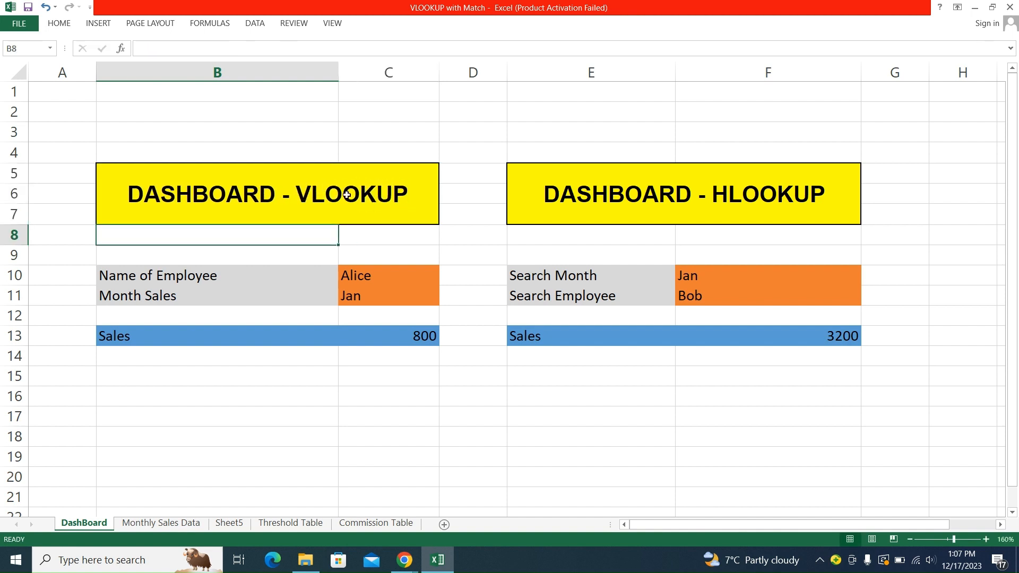
Step: Review the HLOOKUP dashboard's search fields against the month headers and employee rows on the Monthly Sales Data sheet
left_click(598, 282)
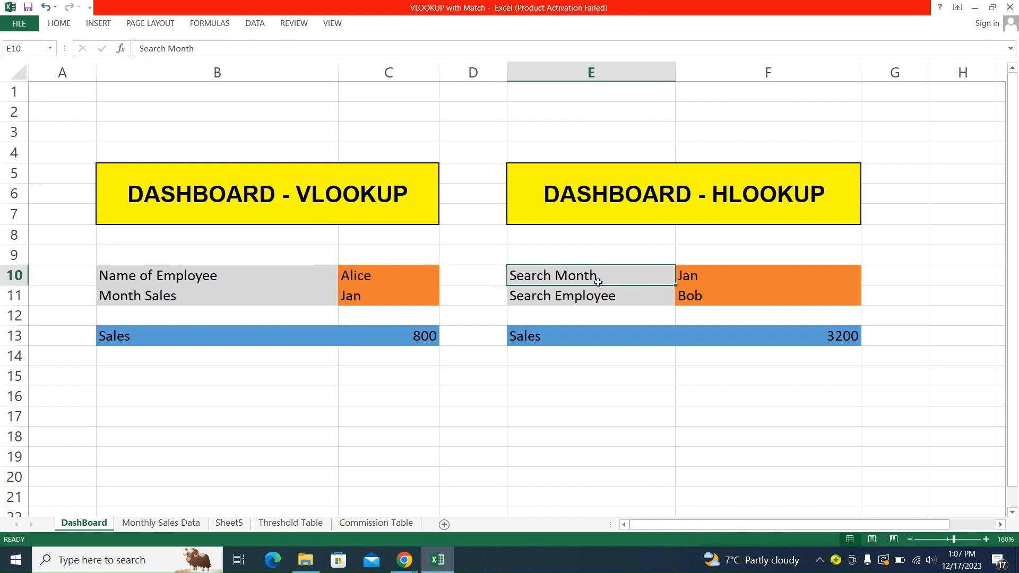
left_click(691, 292)
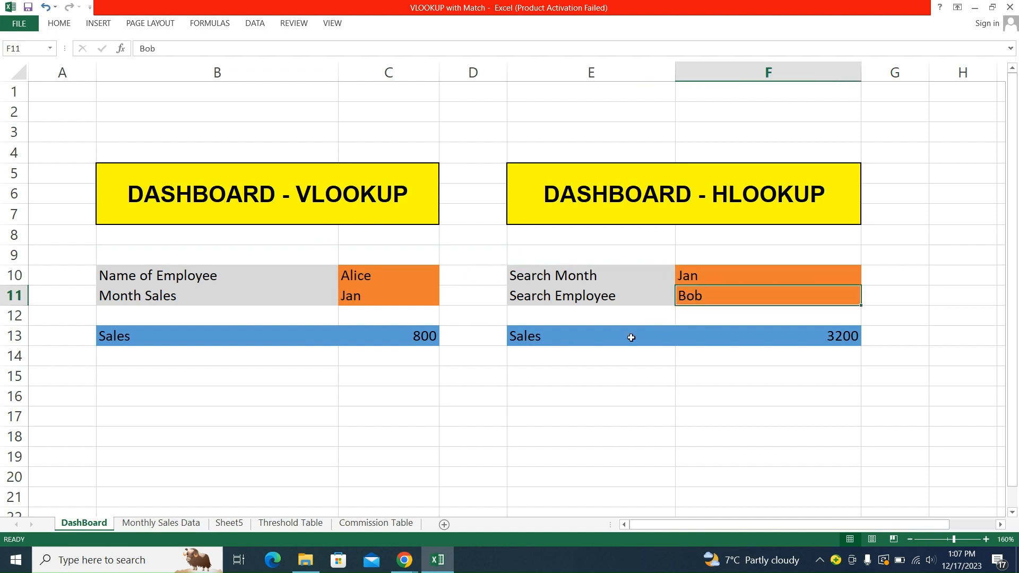
left_click(203, 526)
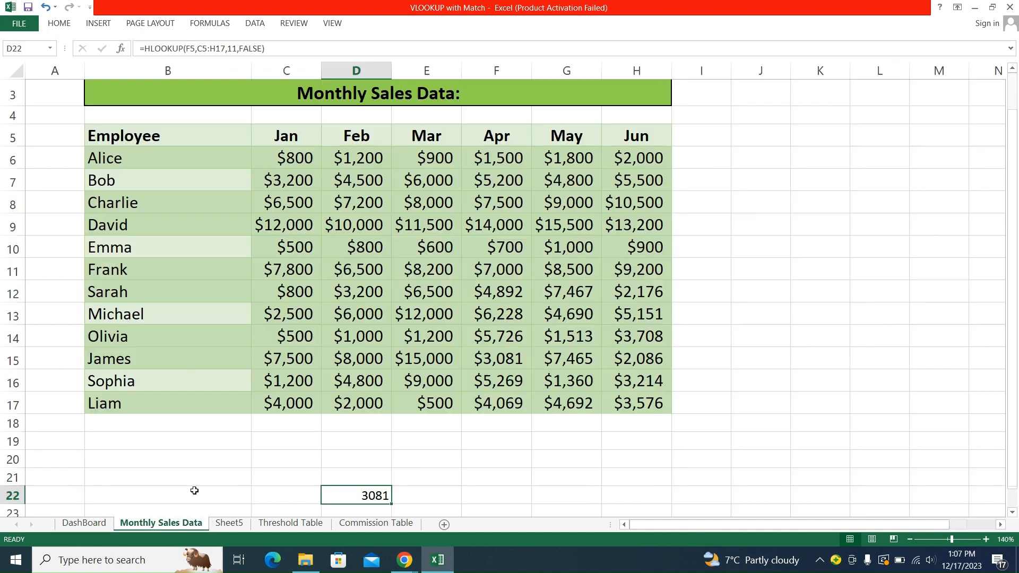
left_click_drag(164, 160, 659, 407)
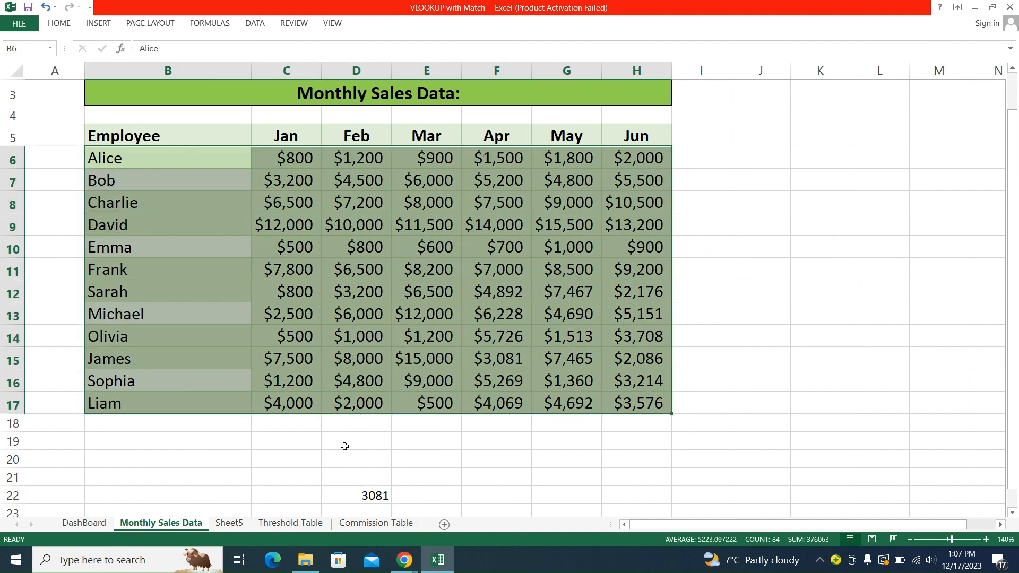
left_click(88, 522)
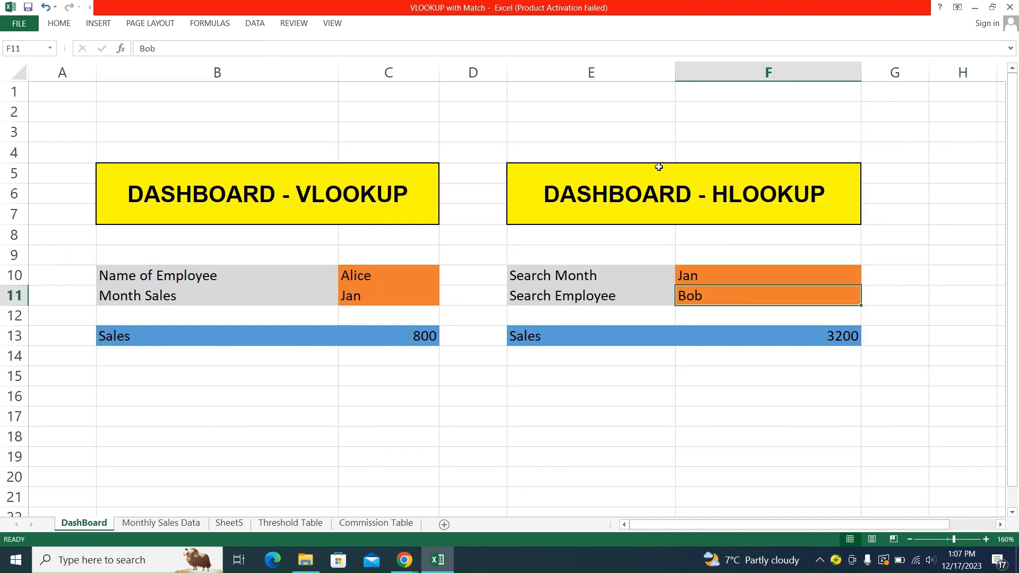
left_click(656, 183)
left_click(141, 525)
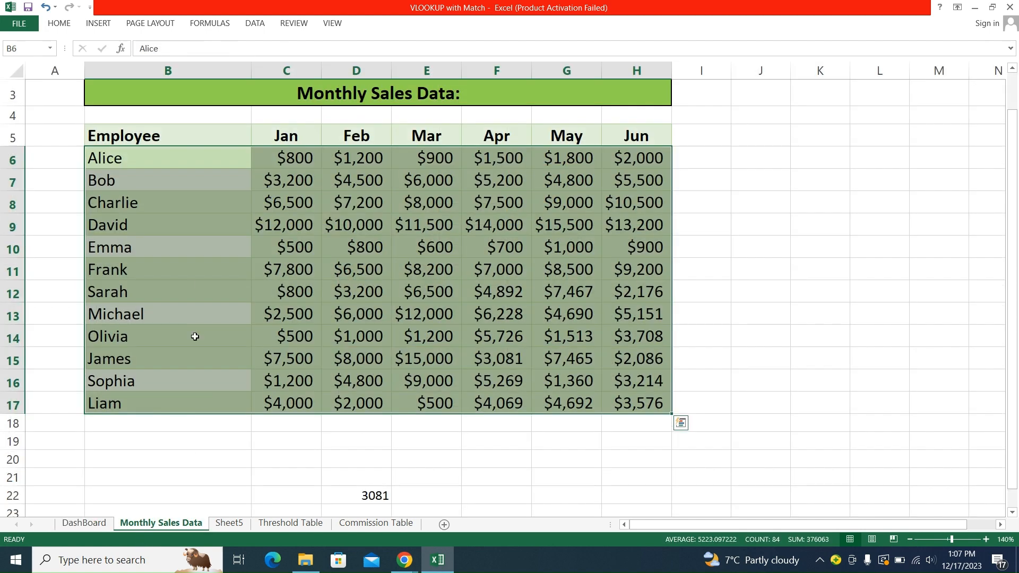
left_click_drag(293, 127, 636, 139)
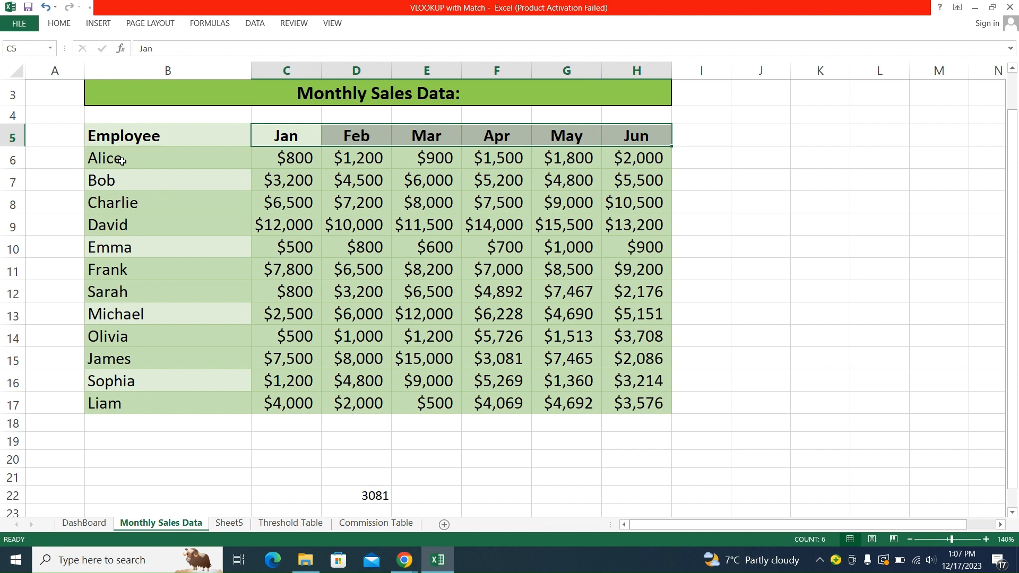
left_click_drag(122, 161, 645, 407)
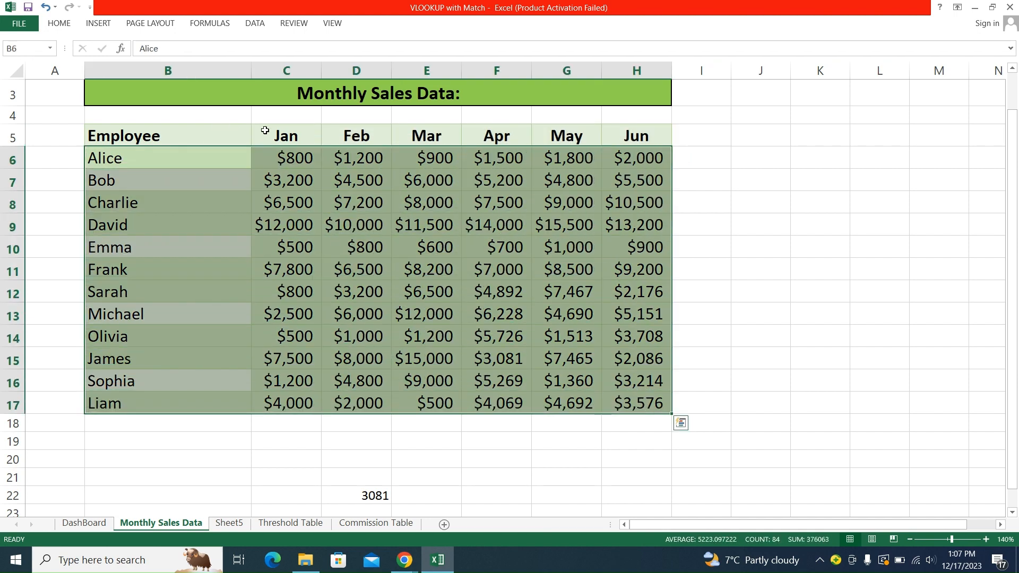
left_click_drag(264, 131, 636, 139)
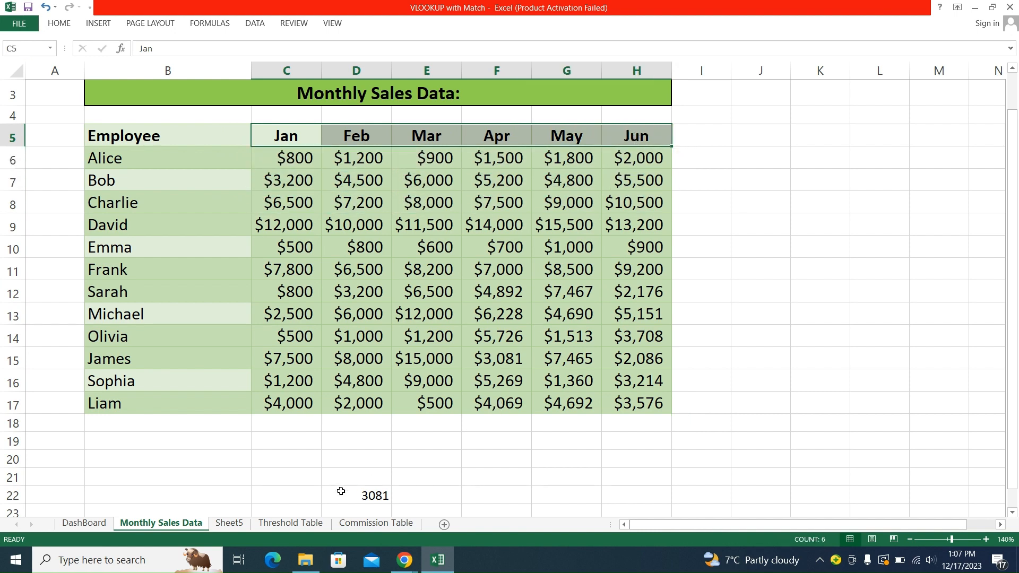
Step: Replace the formula in D22 with =HLOOKUP(F5,C5:H17,6,FALSE) to look up April's sixth table row with an exact match
left_click(364, 495)
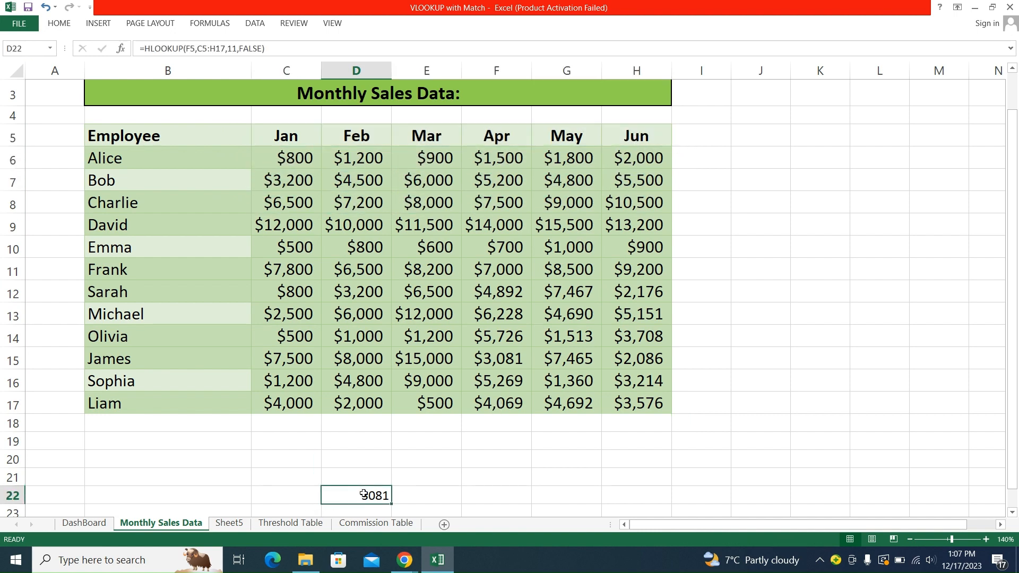
type("=hl")
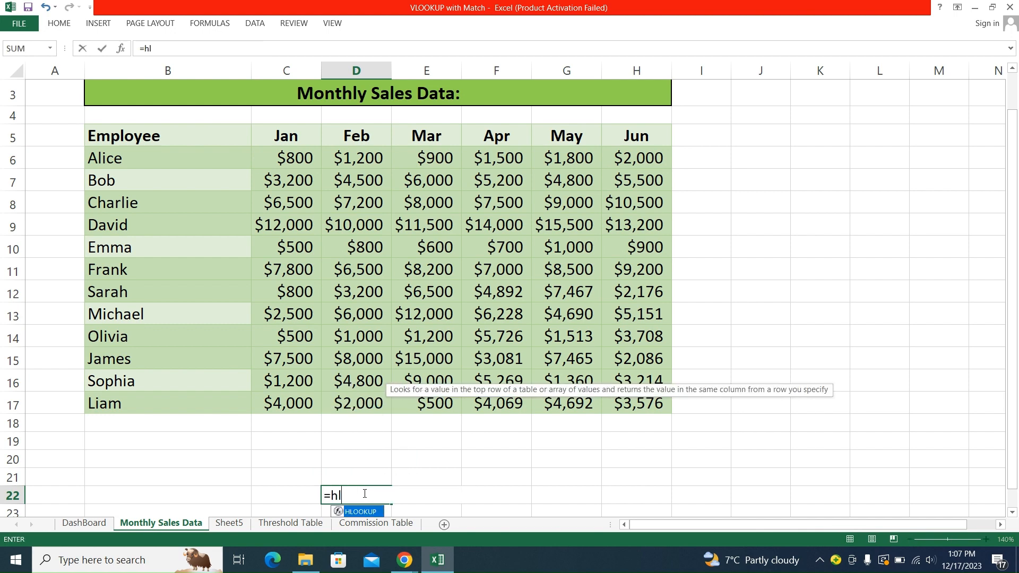
key("Tab")
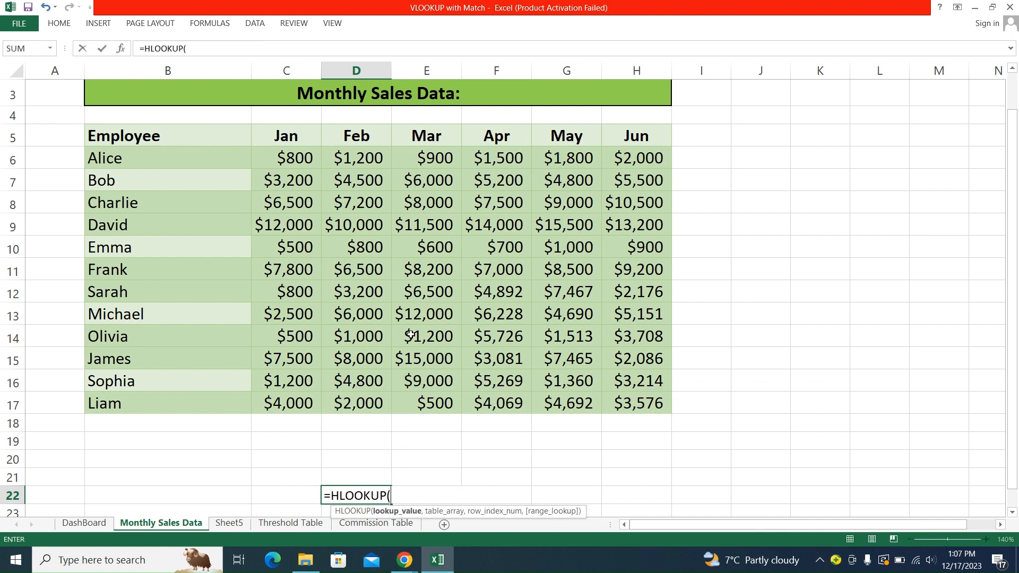
left_click(499, 136)
type(",")
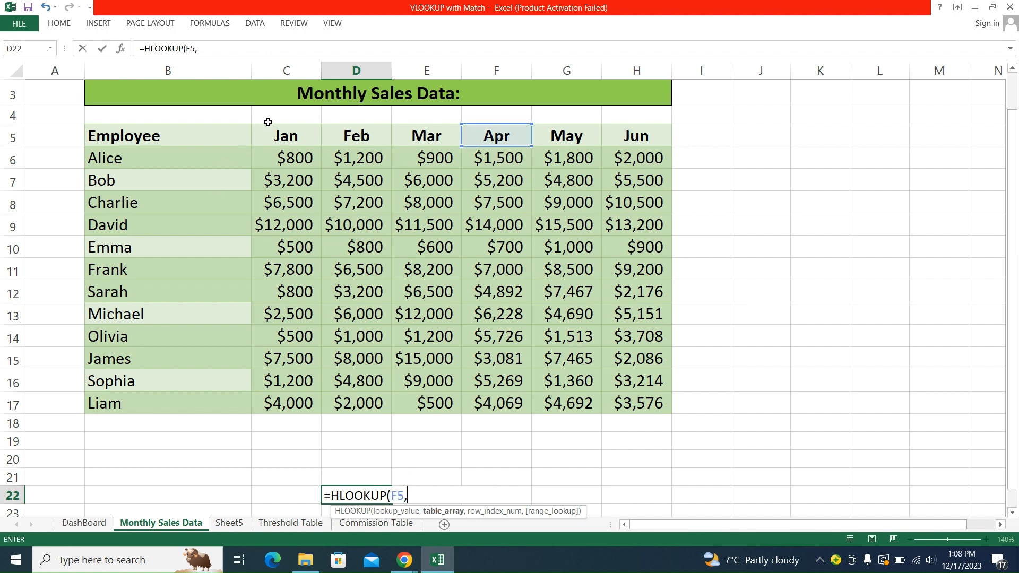
left_click_drag(271, 131, 641, 417)
type(",")
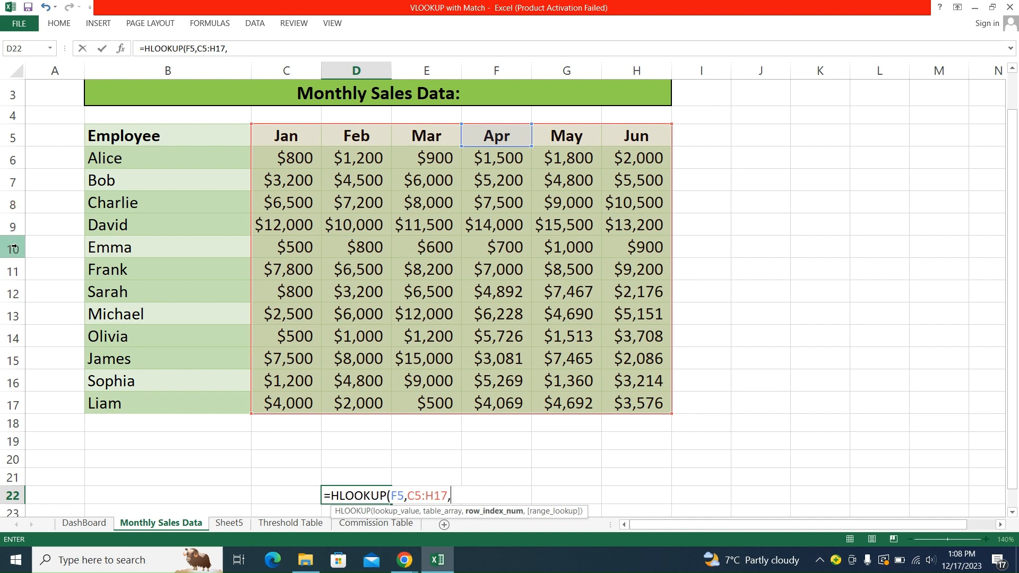
type("6,")
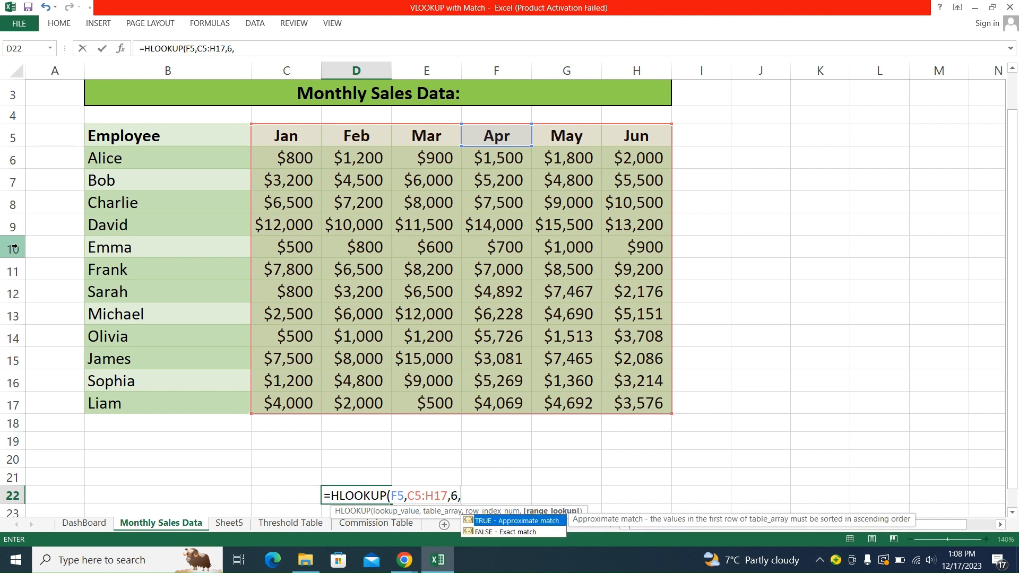
key("Down")
key("Tab")
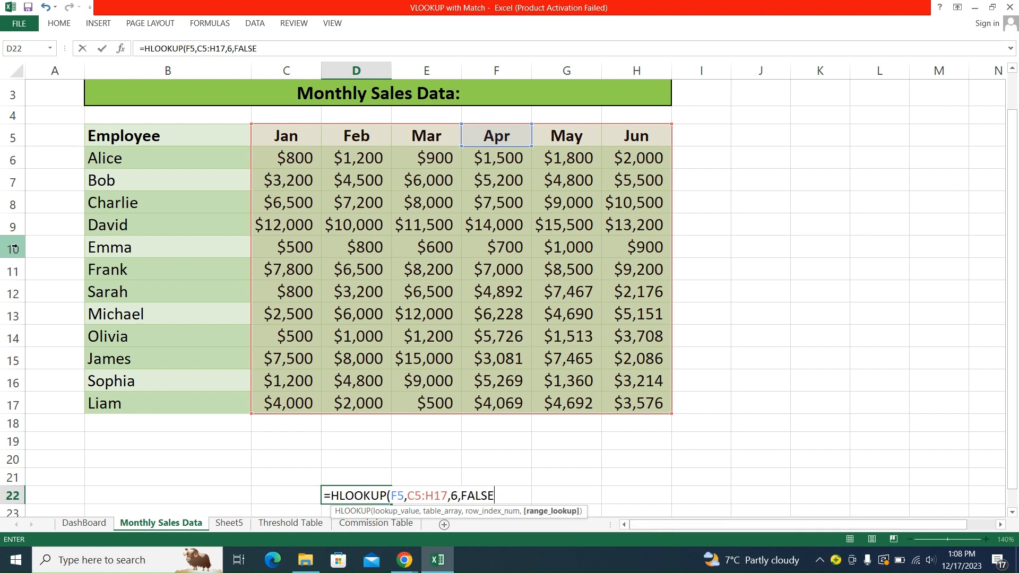
key("Return")
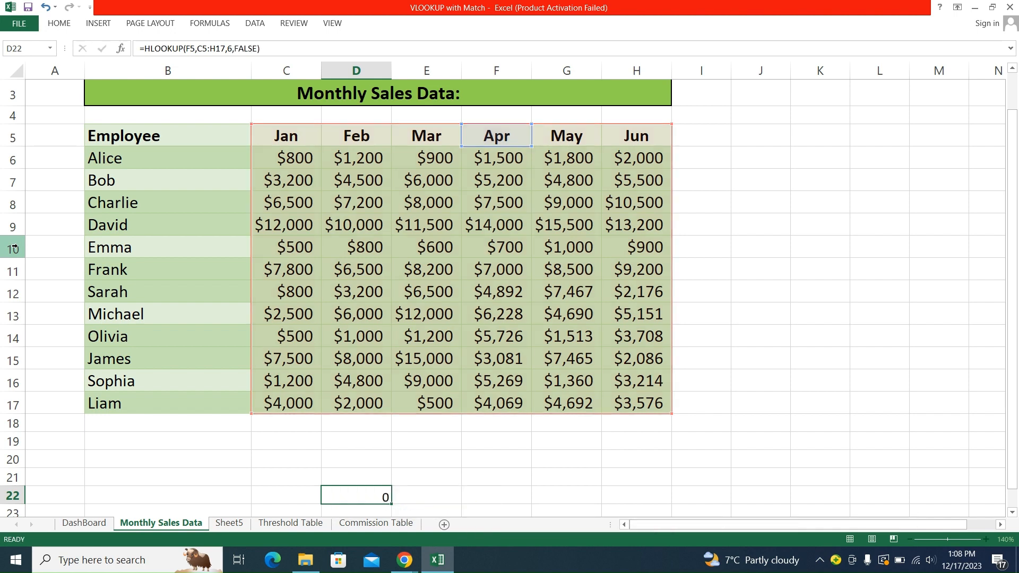
Step: Check the D22 lookup by tracing the April column from its header down to F10 and across that row
left_click(348, 469)
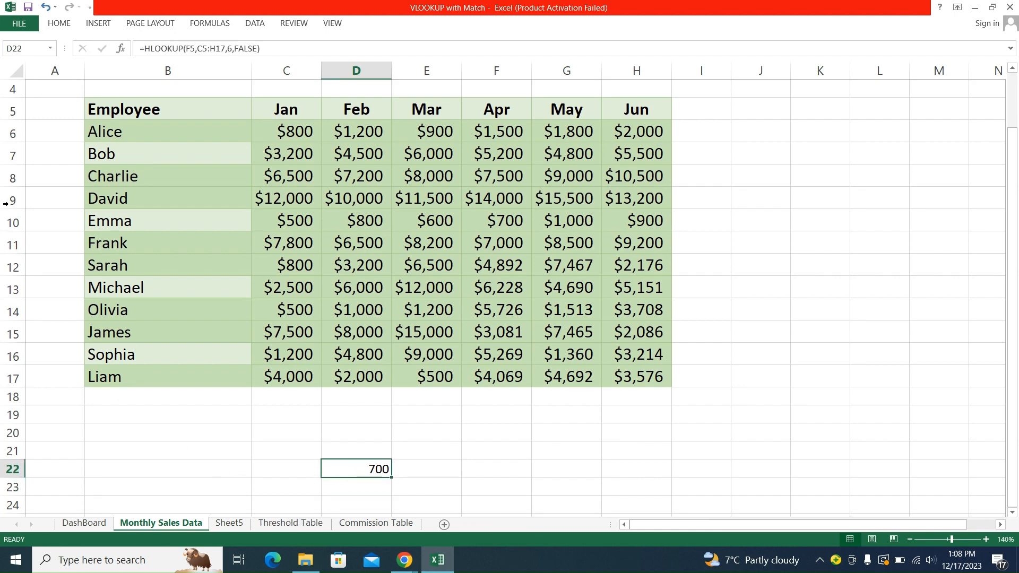
left_click(500, 141)
left_click(501, 154)
left_click(502, 176)
left_click(502, 199)
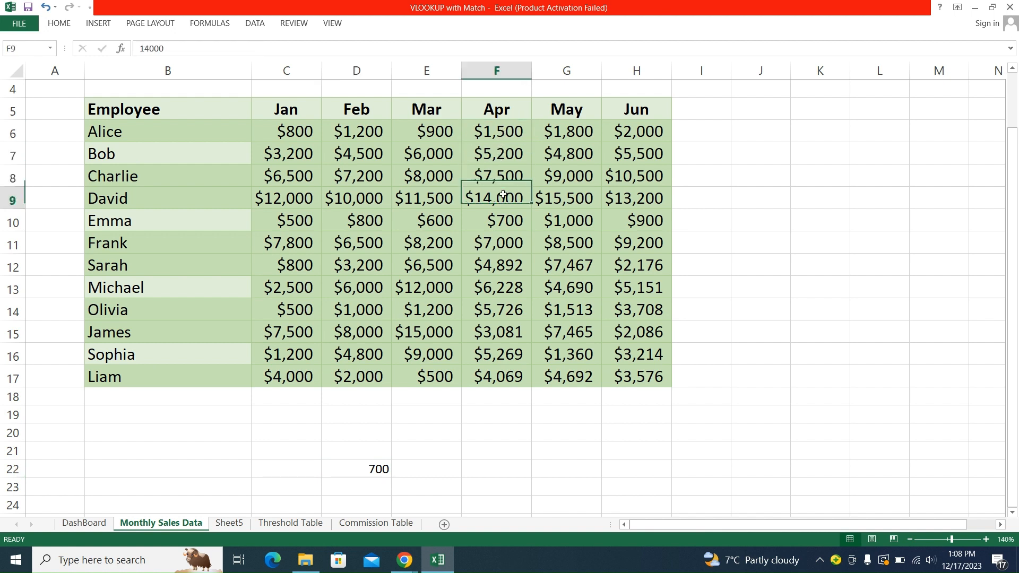
left_click(504, 219)
left_click(486, 108)
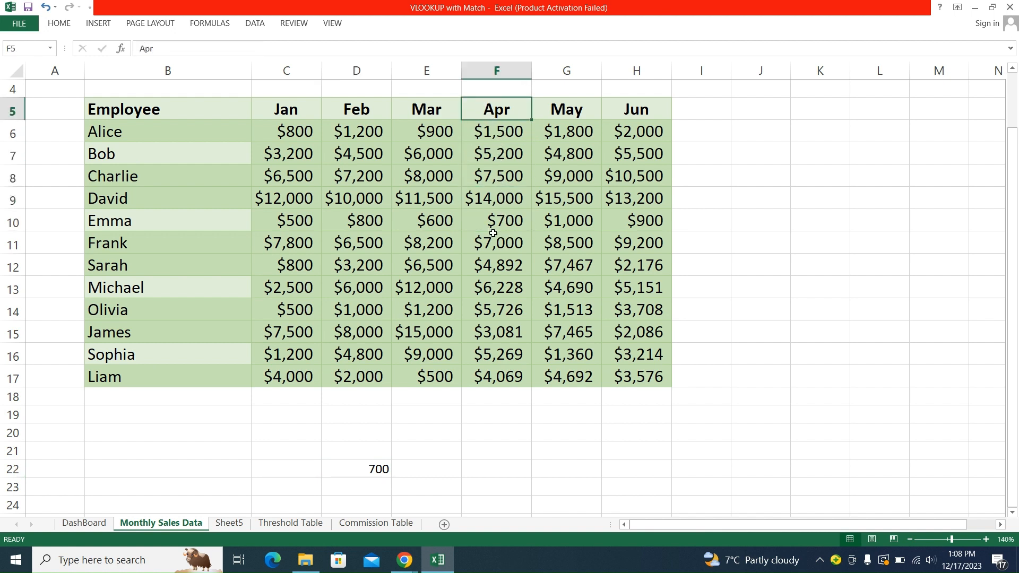
key("Down")
key("Down")
key("Down")
key("Down")
key("Down")
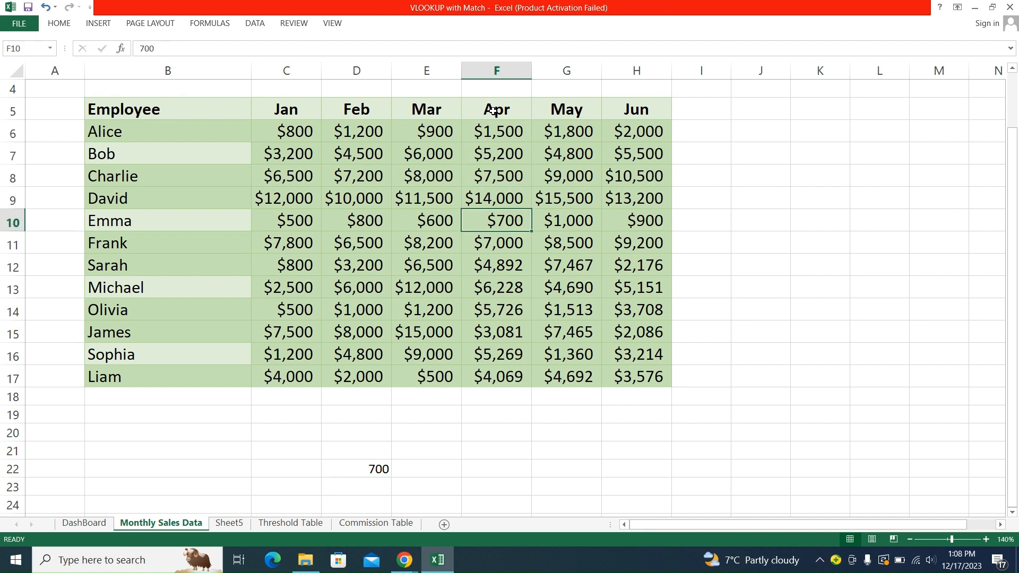
key("Left")
key("Left")
key("Left")
key("Right")
key("Right")
key("Right")
Step: Set the HLOOKUP row index in D22 to 11 and compare the result with F15 in the April column
left_click(373, 465)
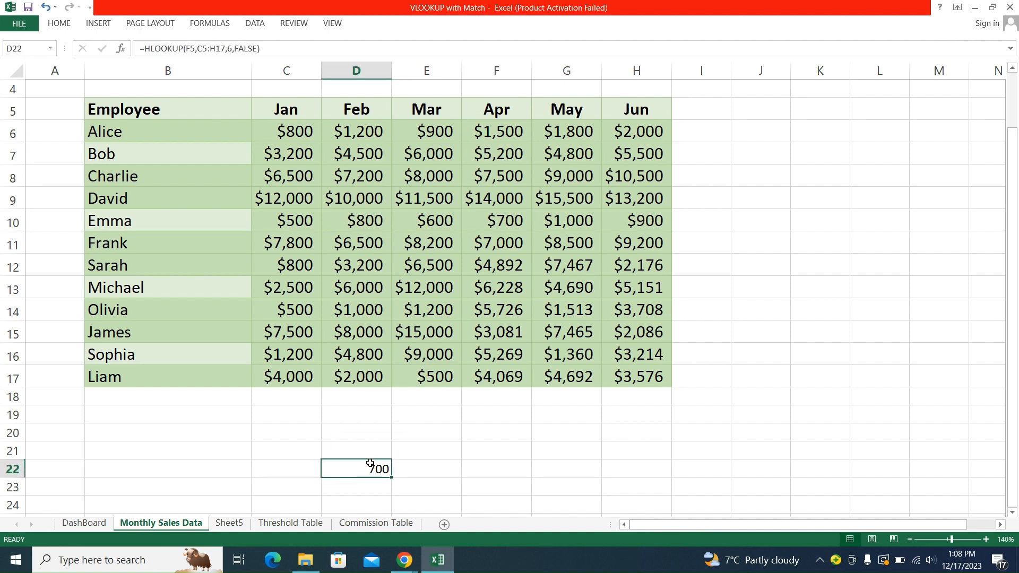
left_click(236, 48)
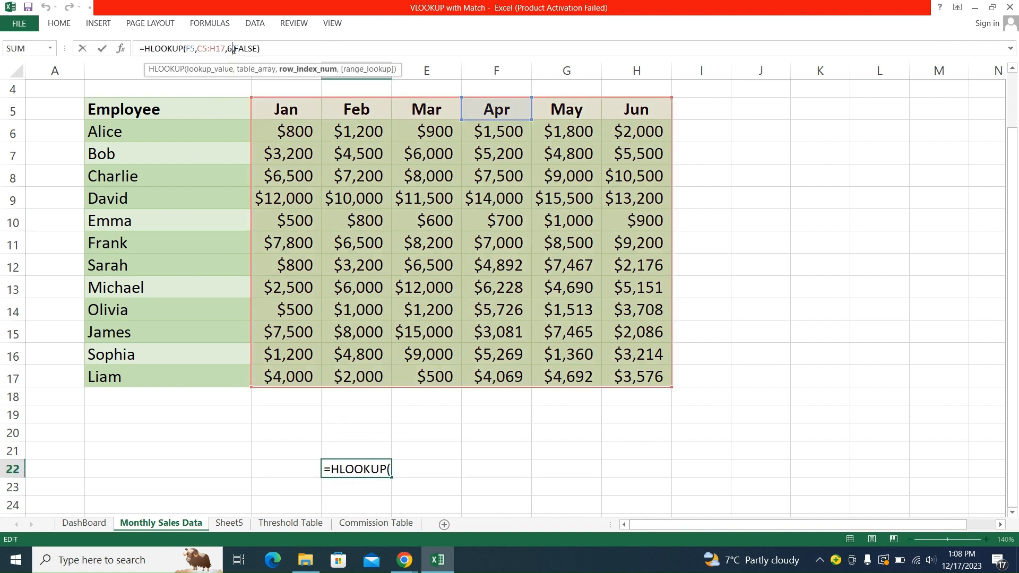
key("BackSpace")
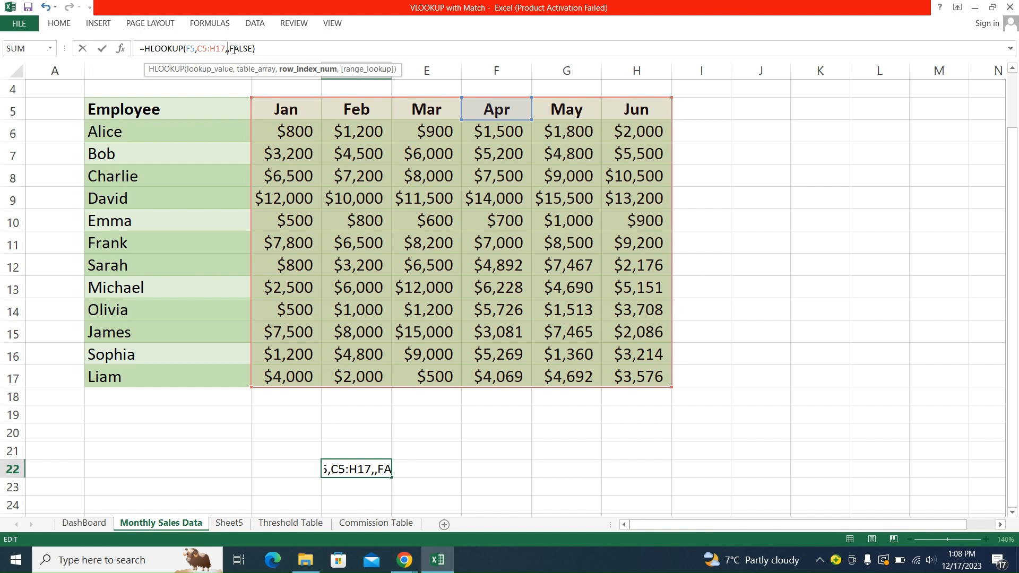
type("11")
key("Return")
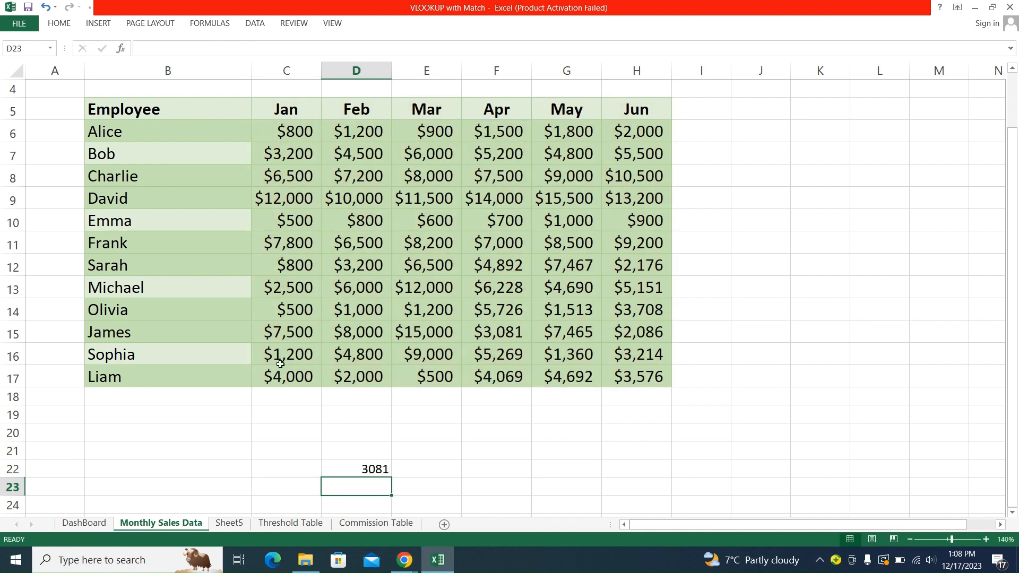
left_click(371, 467)
left_click(509, 332)
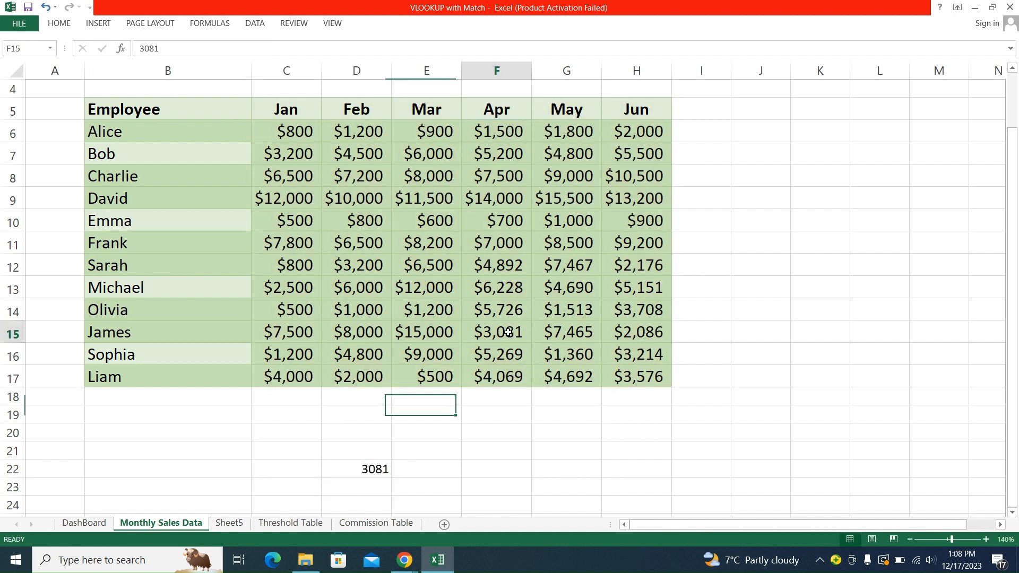
left_click_drag(494, 114, 500, 376)
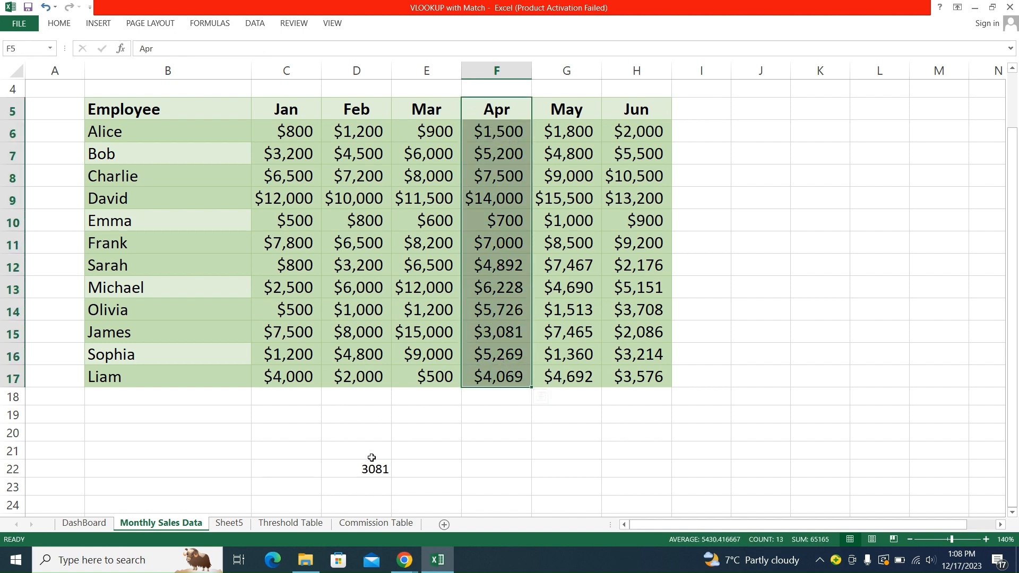
Step: Clear the test formula from D22 and return to the employee name cell C10 on the DashBoard sheet
left_click(360, 471)
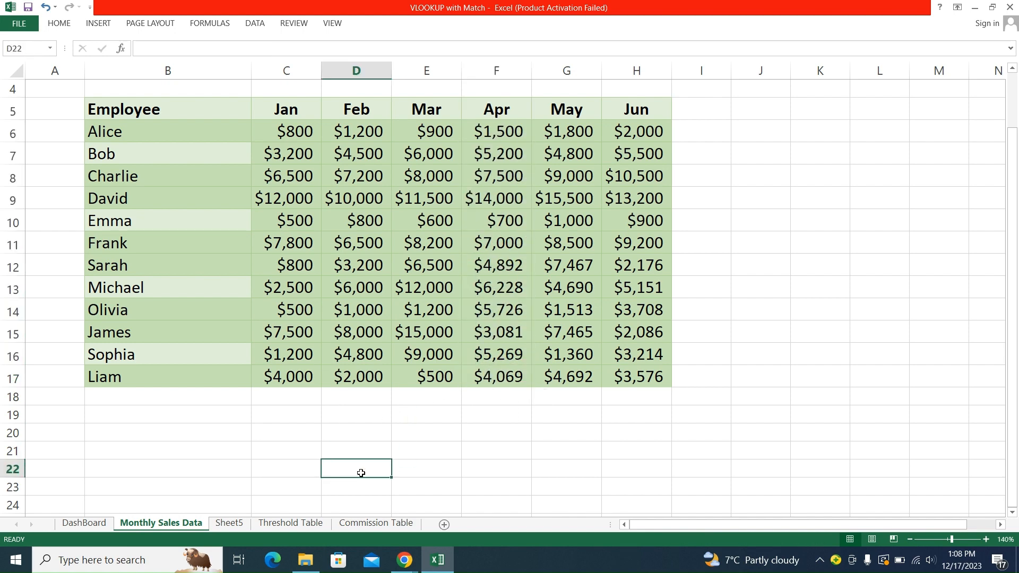
left_click(84, 524)
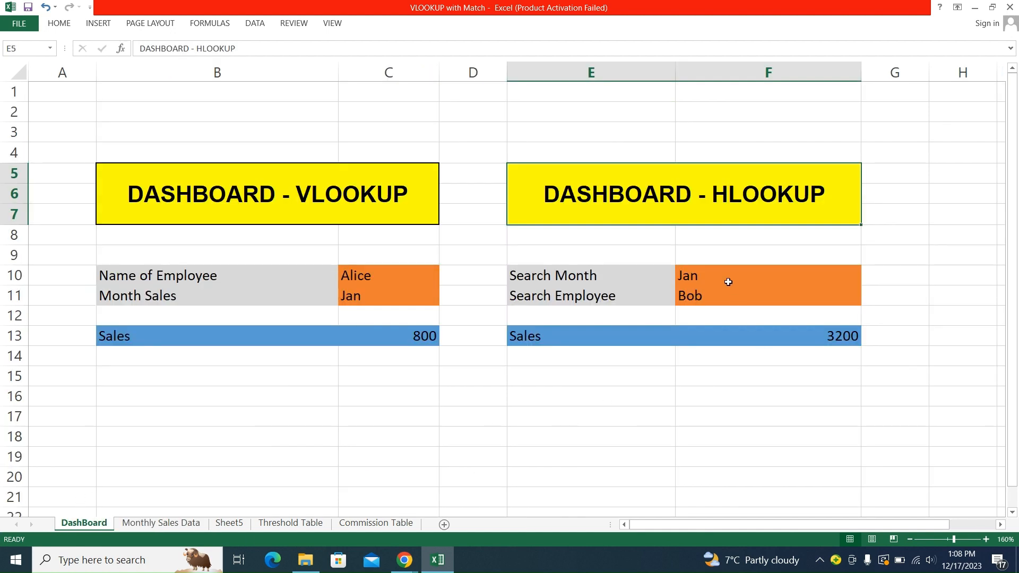
left_click(352, 276)
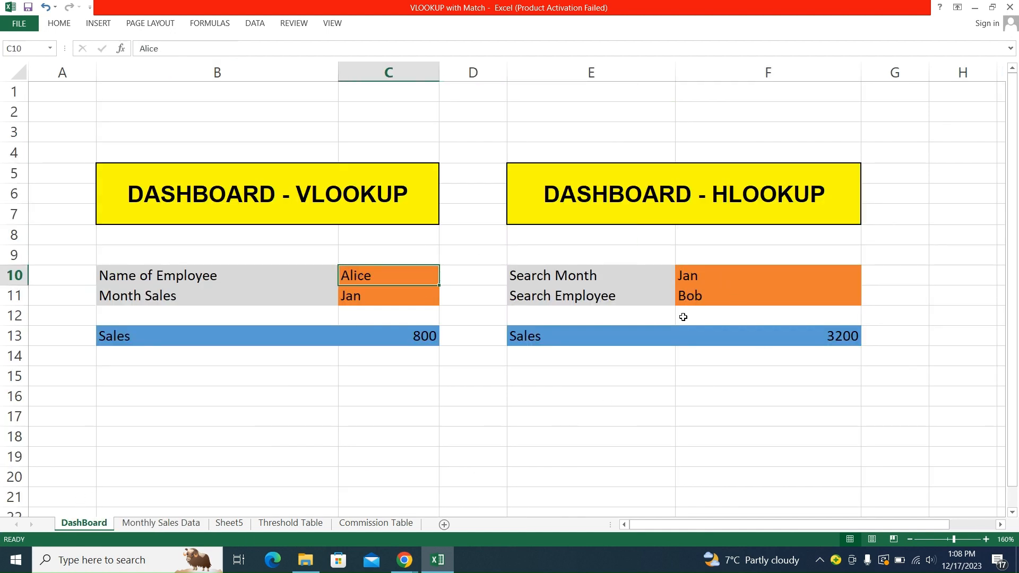
Step: Clear the HLOOKUP dashboard's sales cell F13 and start a new HLOOKUP formula there with F10 as the lookup value
left_click(746, 329)
key("Delete")
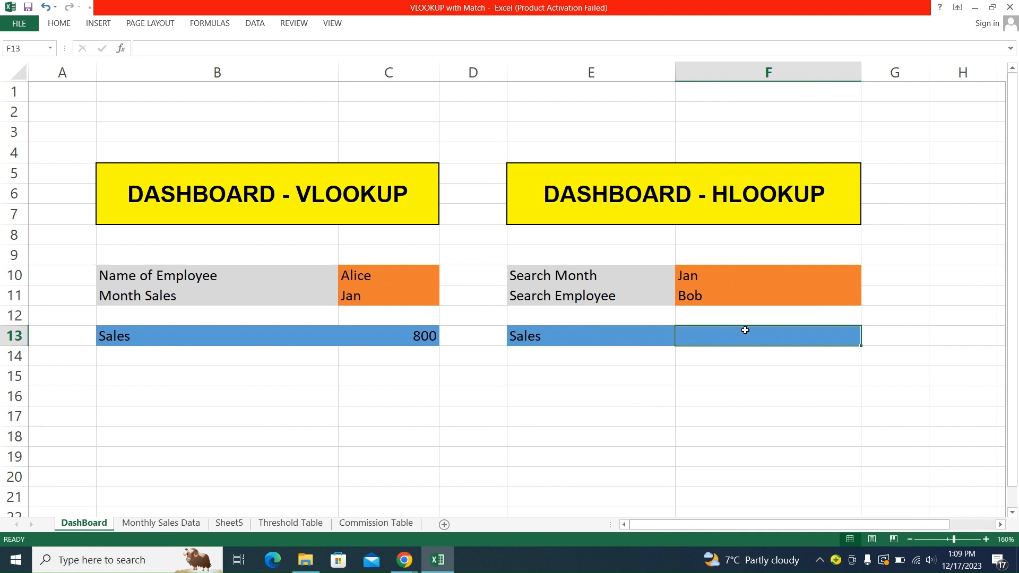
type("=")
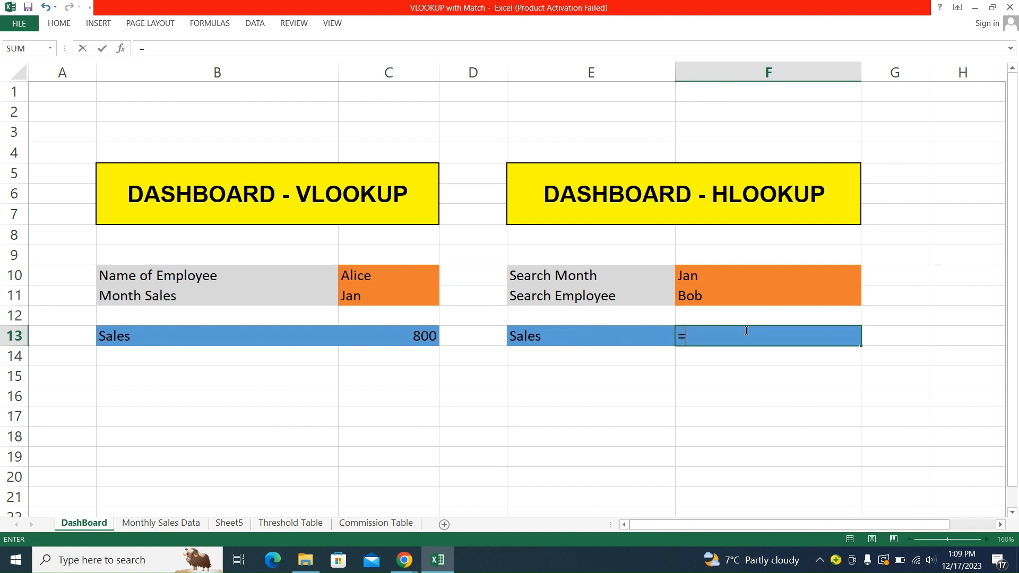
type("hl")
key("Tab")
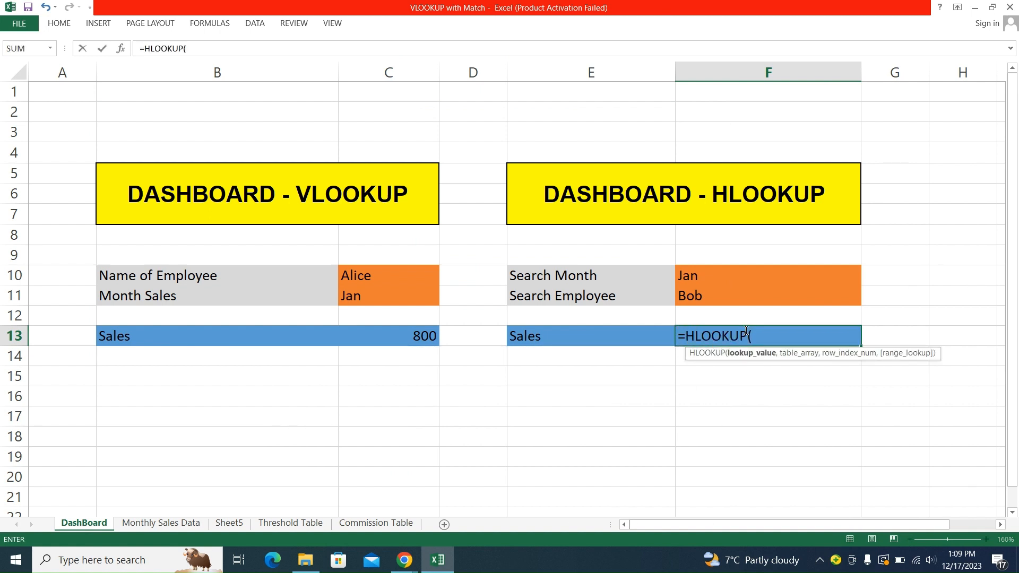
left_click(773, 278)
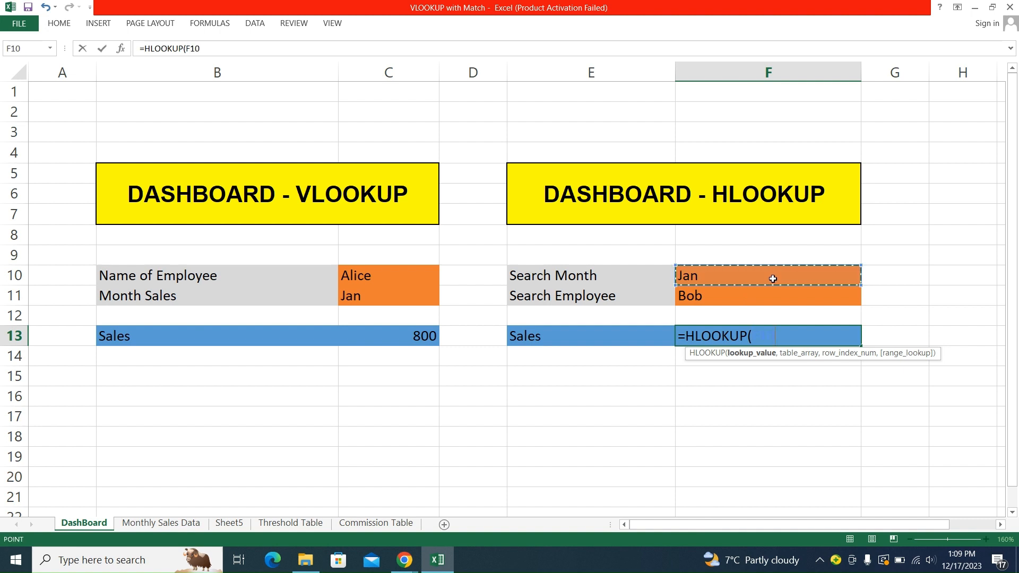
type(",")
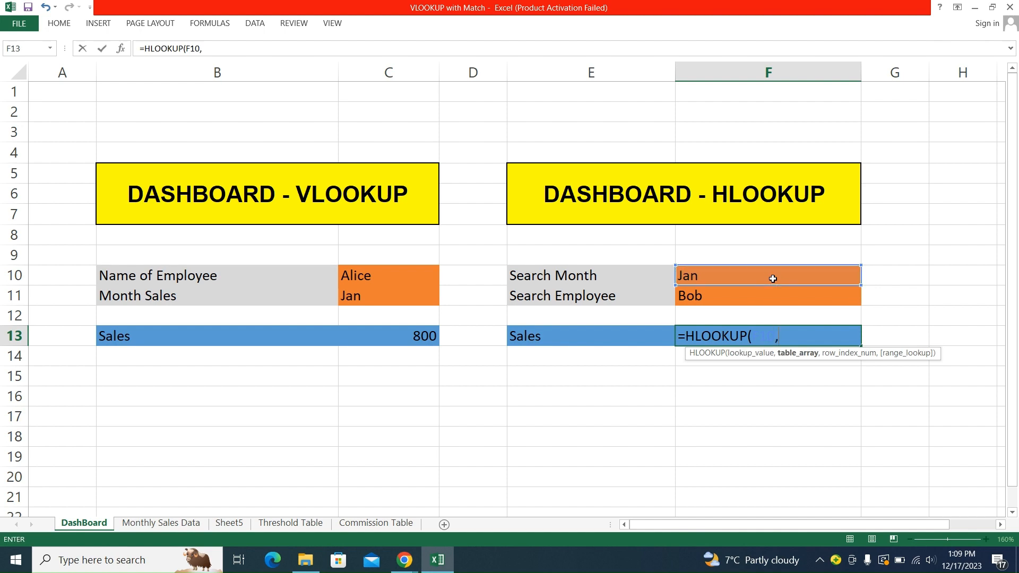
Step: Use C5:H17 on the Monthly Sales Data sheet as the HLOOKUP table array
left_click(151, 527)
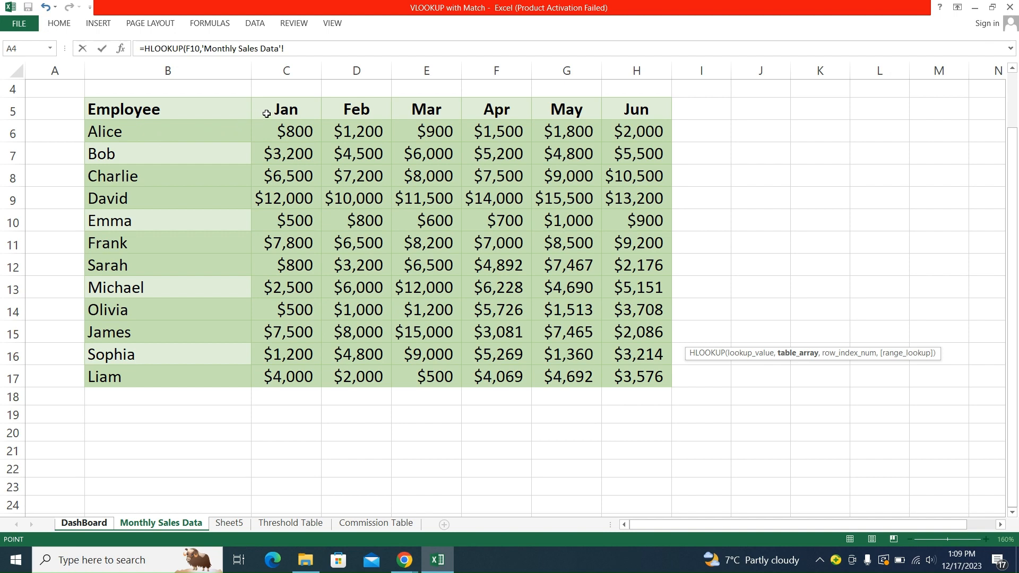
left_click_drag(266, 110, 632, 374)
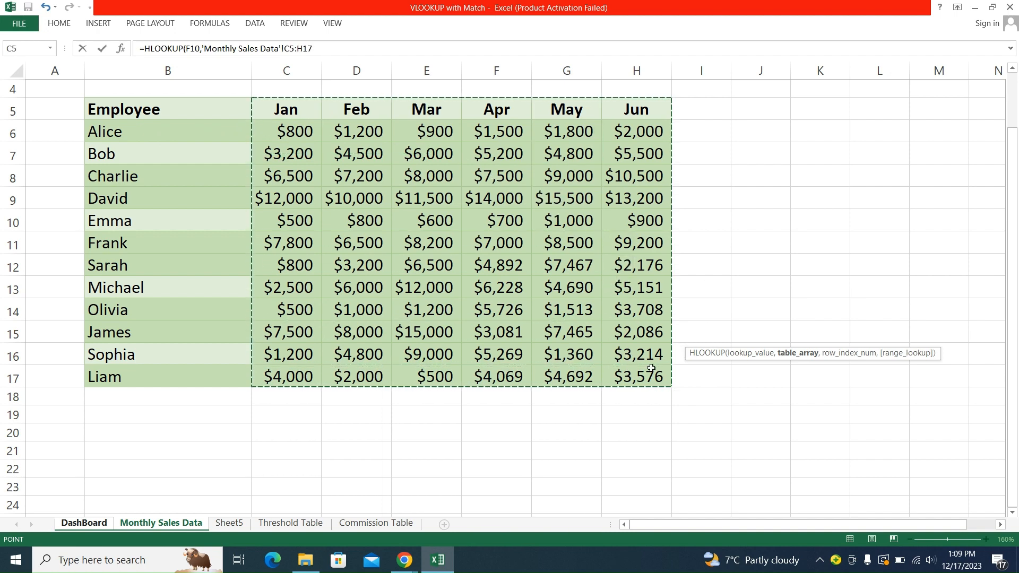
type(",")
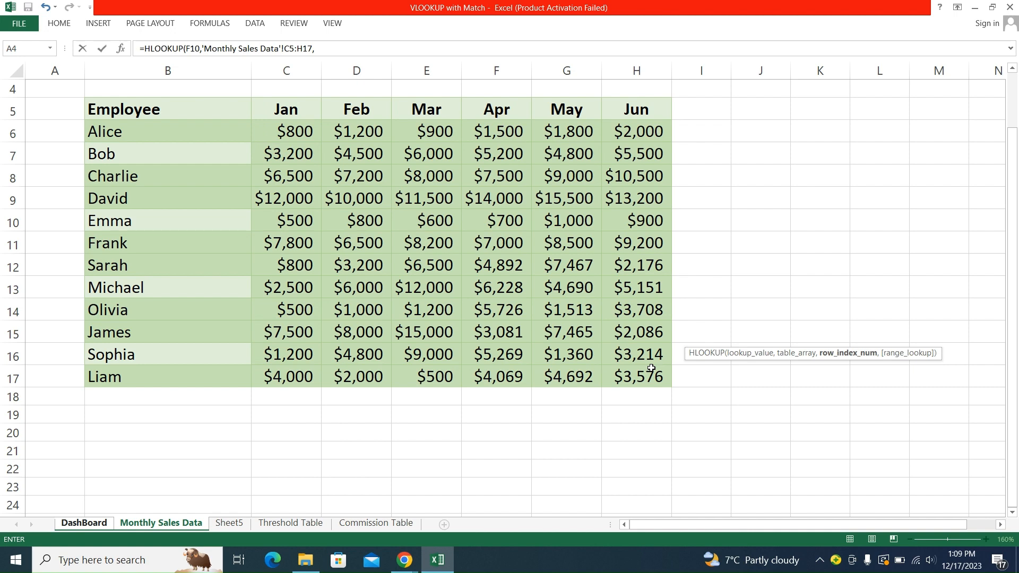
Step: Enter MATCH(DashBoard!F11,'Monthly Sales Data'!B6:B17,0)+1 as the row index number of the HLOOKUP formula
type("ma")
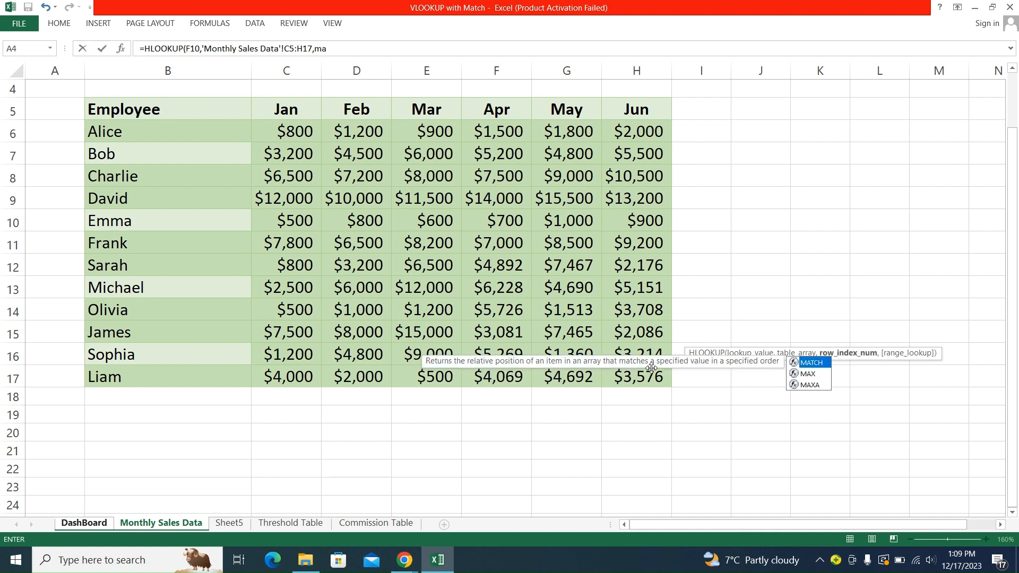
key("Tab")
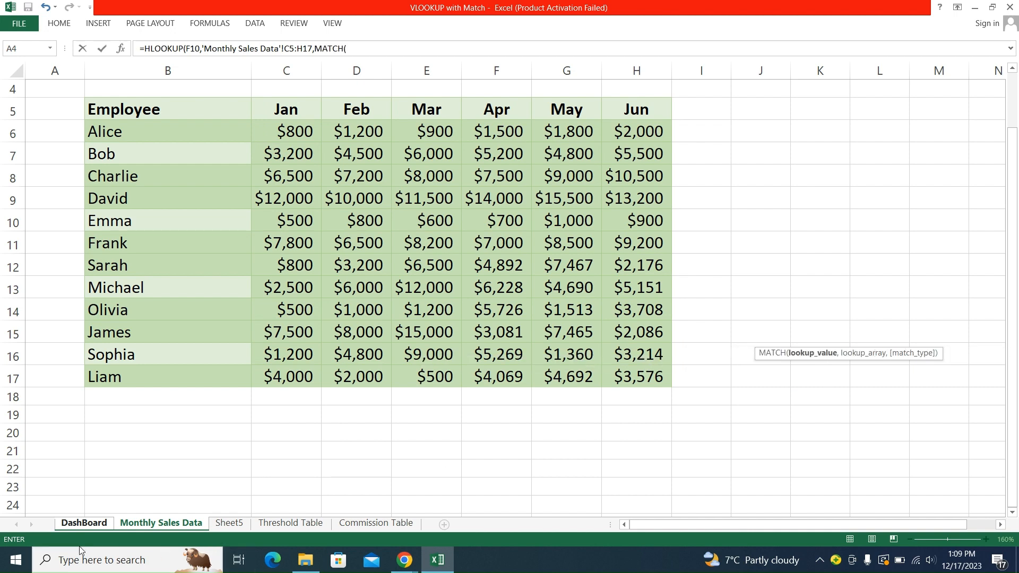
left_click(64, 525)
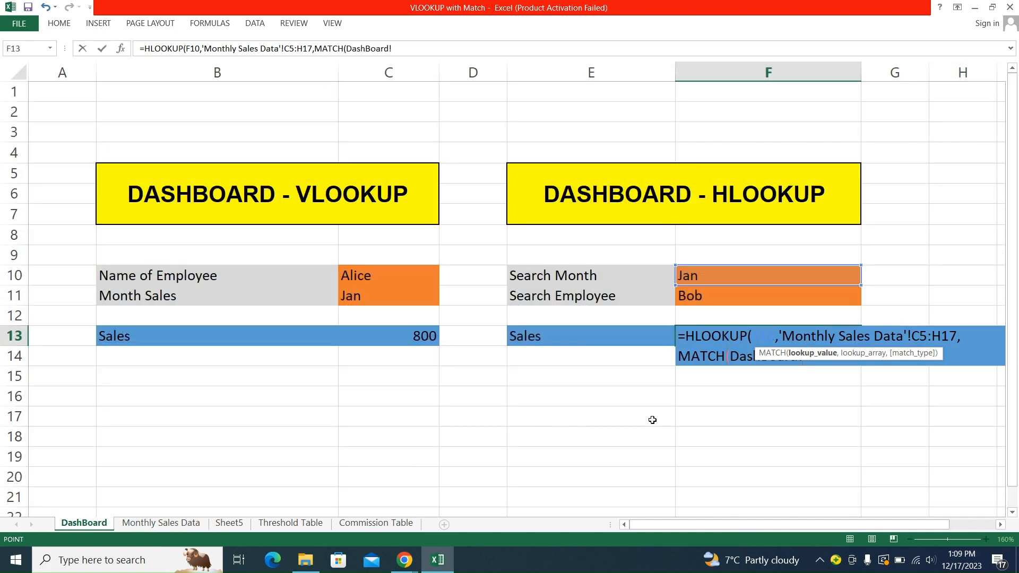
left_click(722, 298)
type(",")
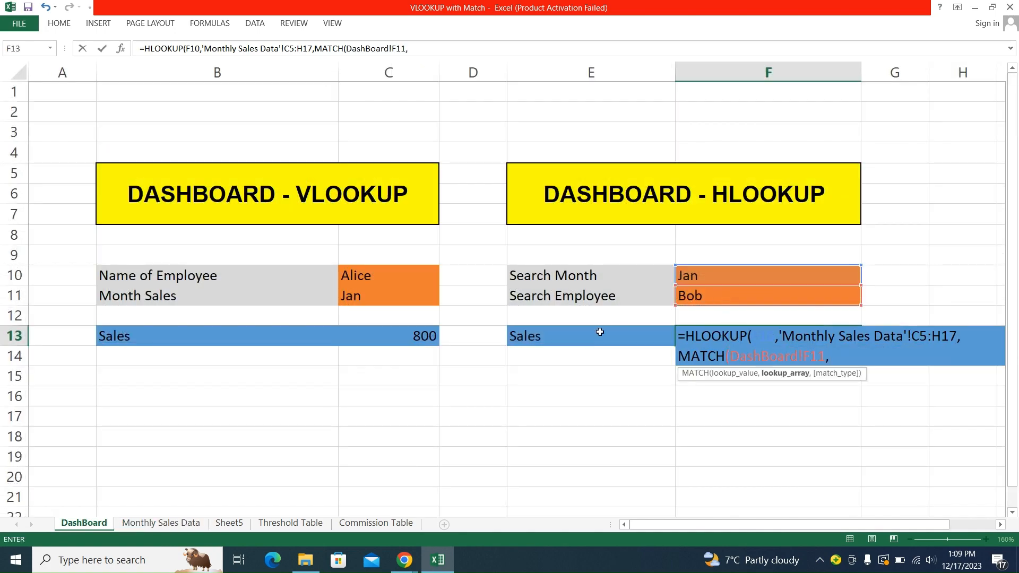
left_click(161, 523)
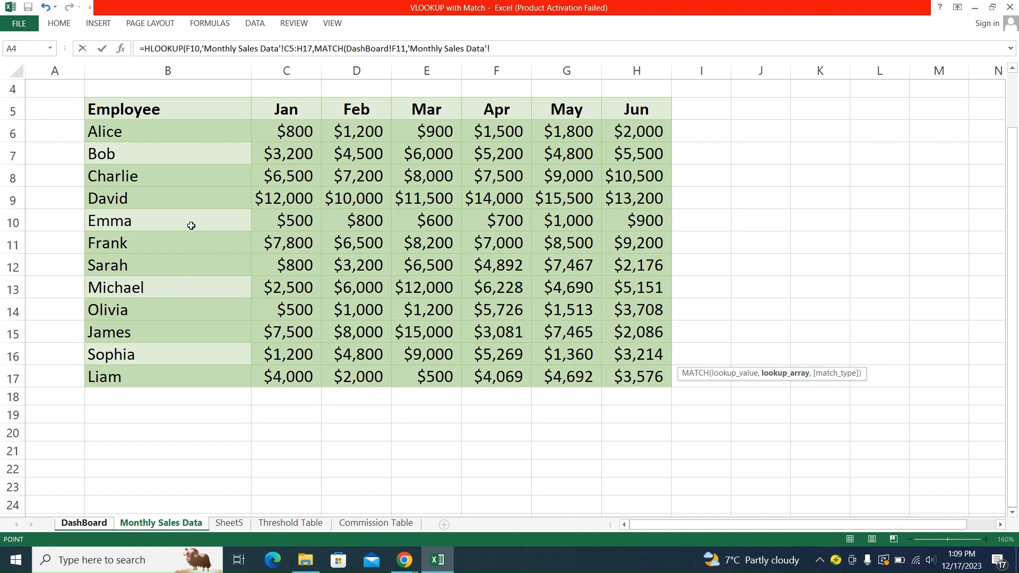
left_click_drag(157, 129, 162, 371)
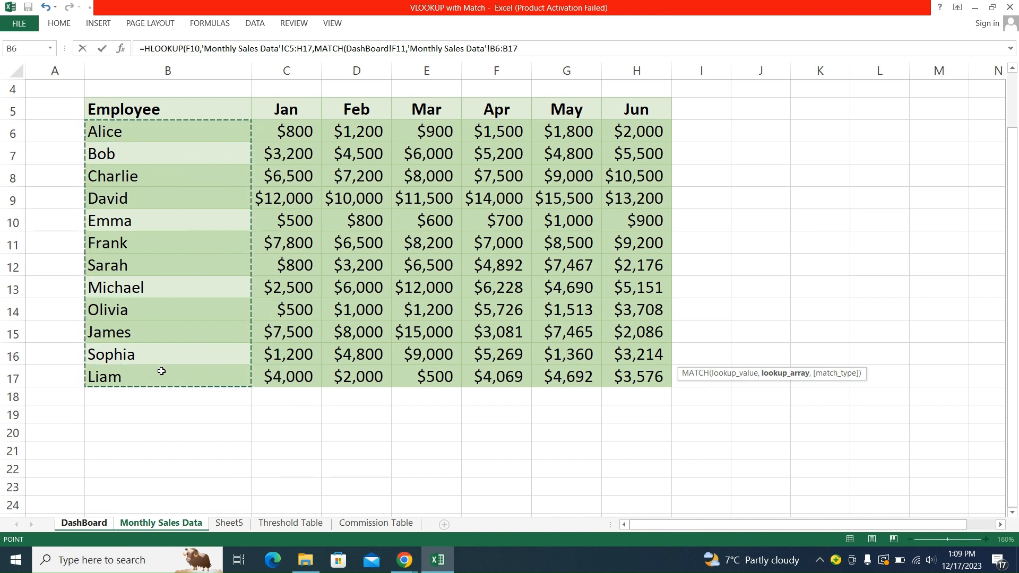
type(",")
key("Down")
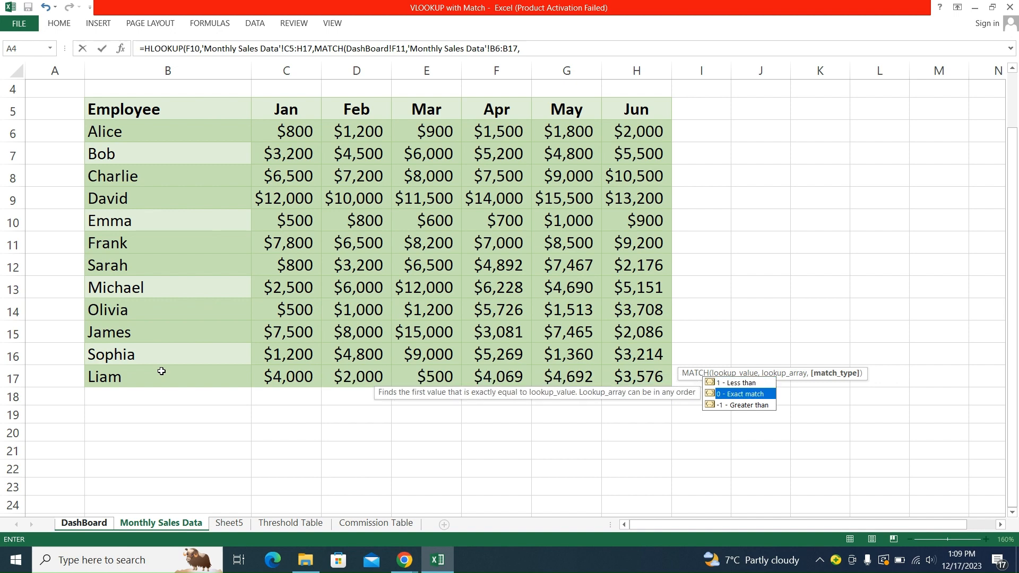
type("0")
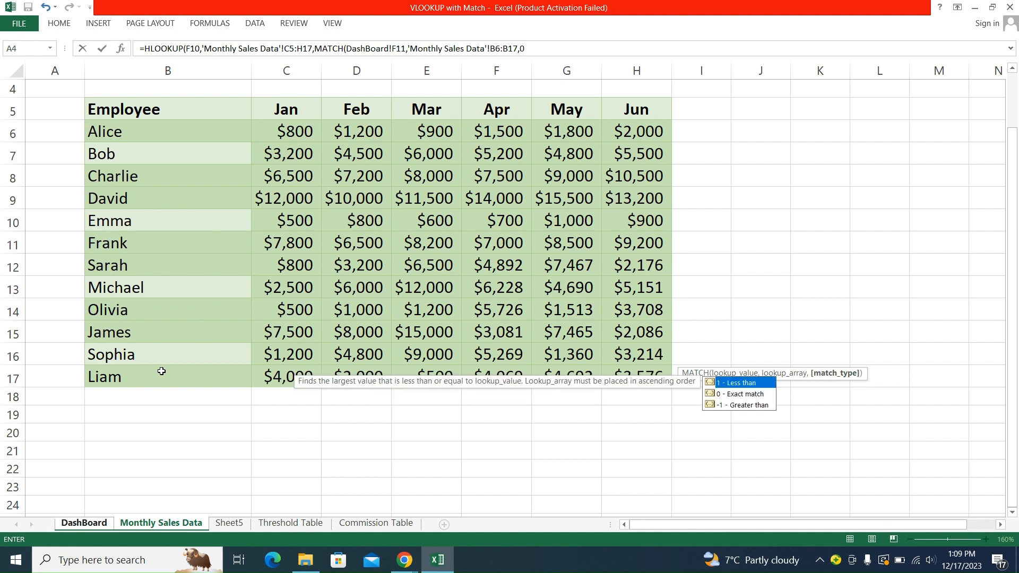
type(")+1")
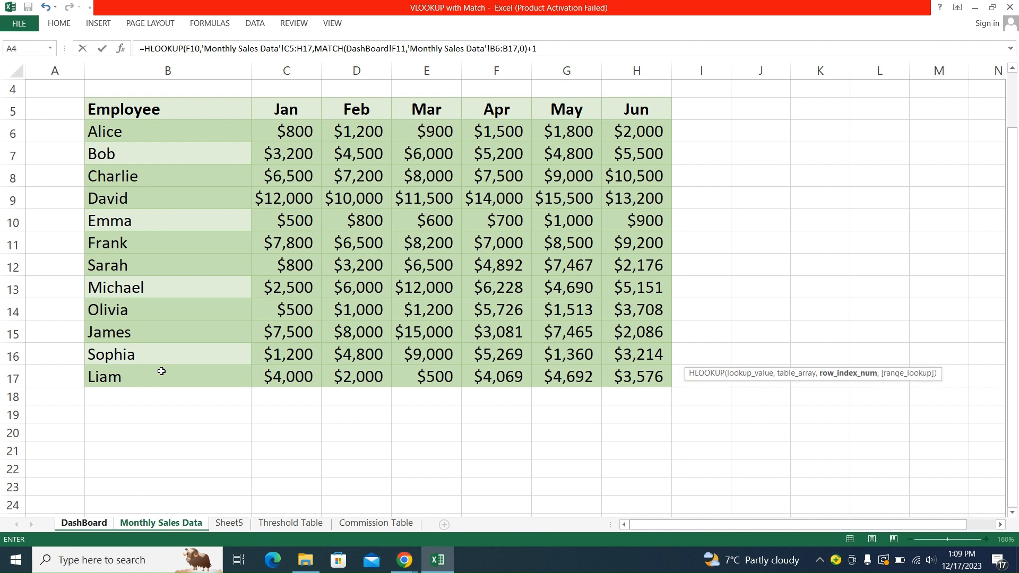
Step: Complete the HLOOKUP formula with FALSE for an exact match and review it in F13
type(",")
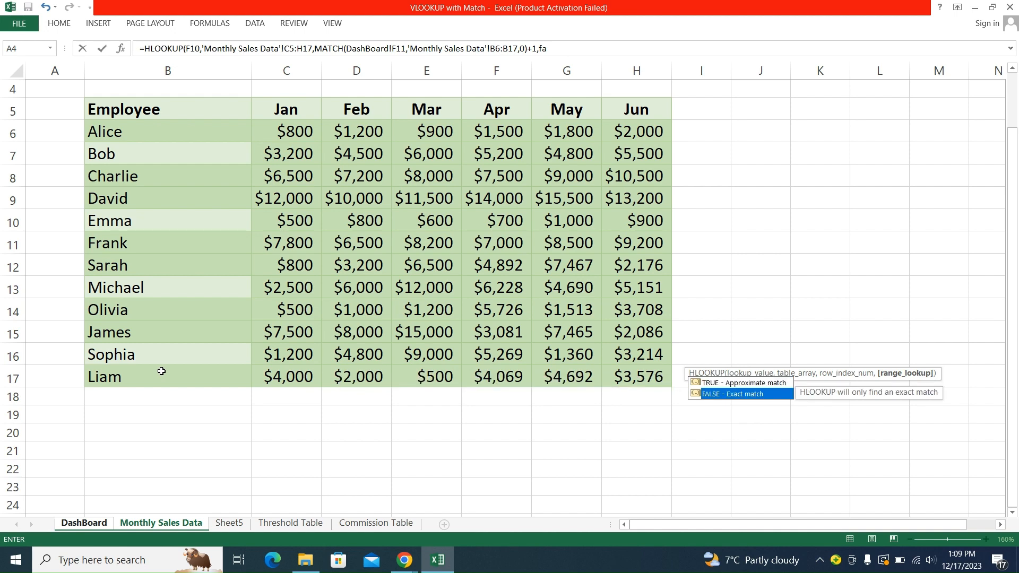
type("fa")
key("Tab")
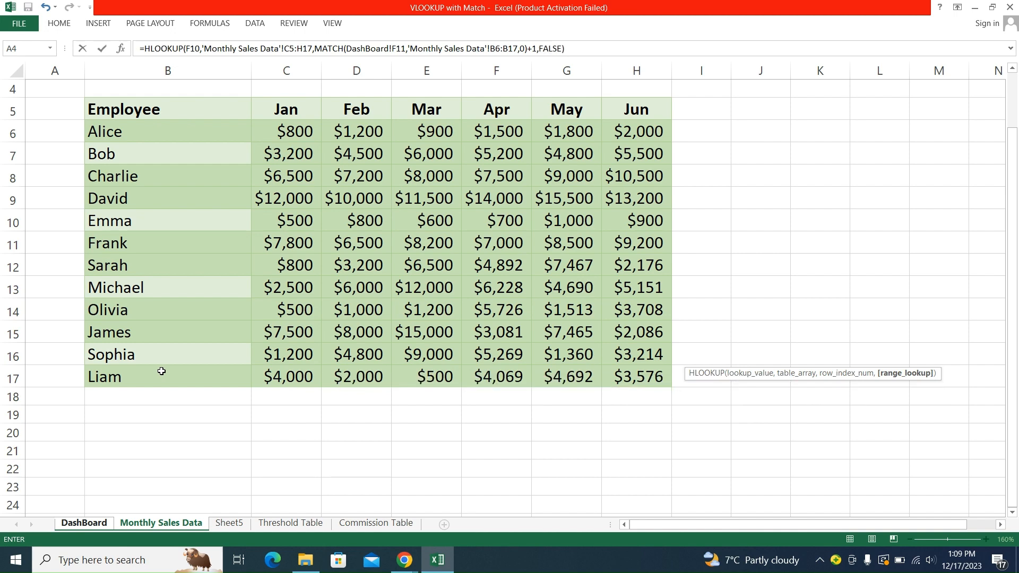
key("Return")
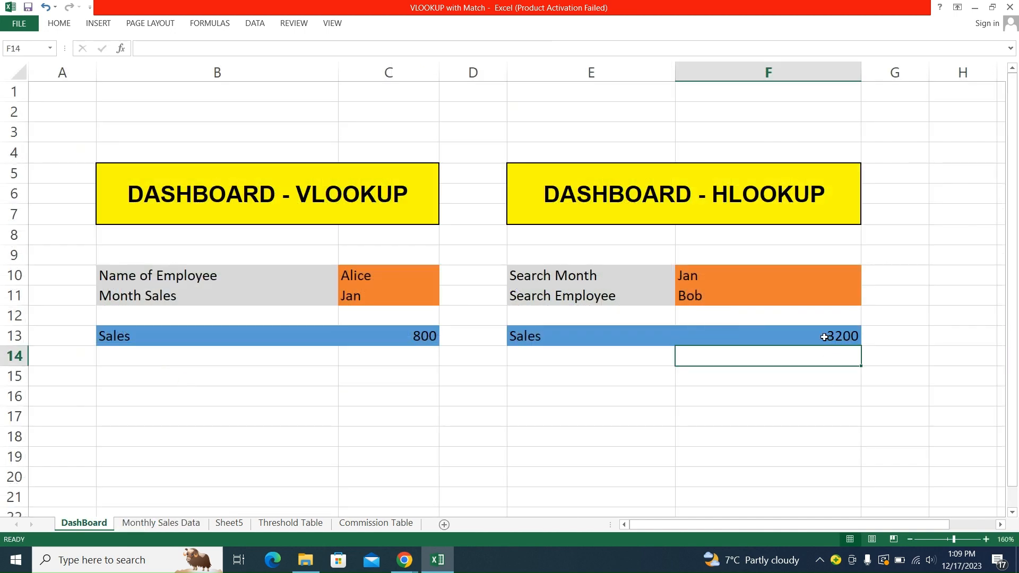
left_click(824, 337)
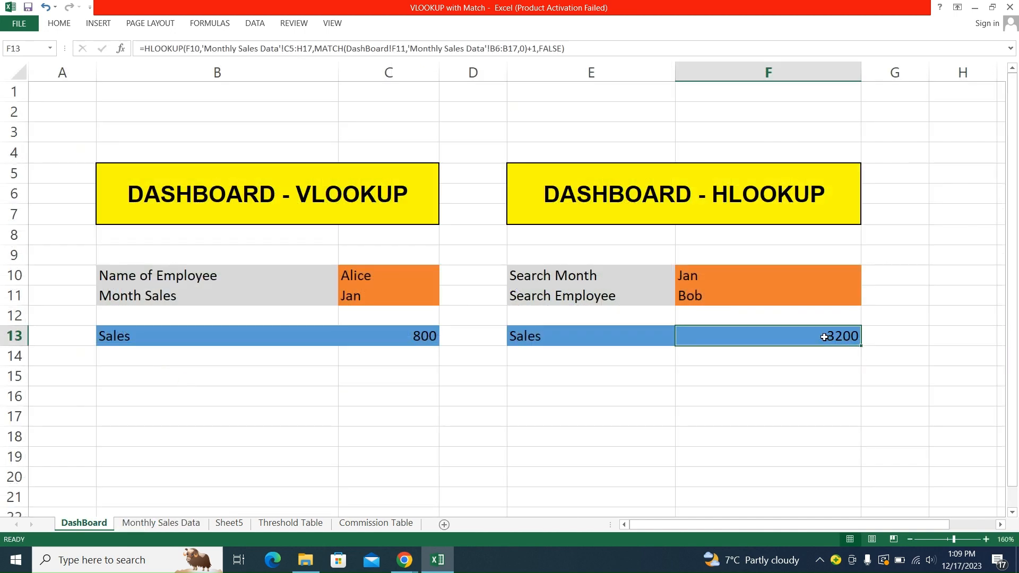
Step: Set the VLOOKUP dashboard's month to Jan and its employee to the one in F11, and check the sales formula in C13
left_click(366, 281)
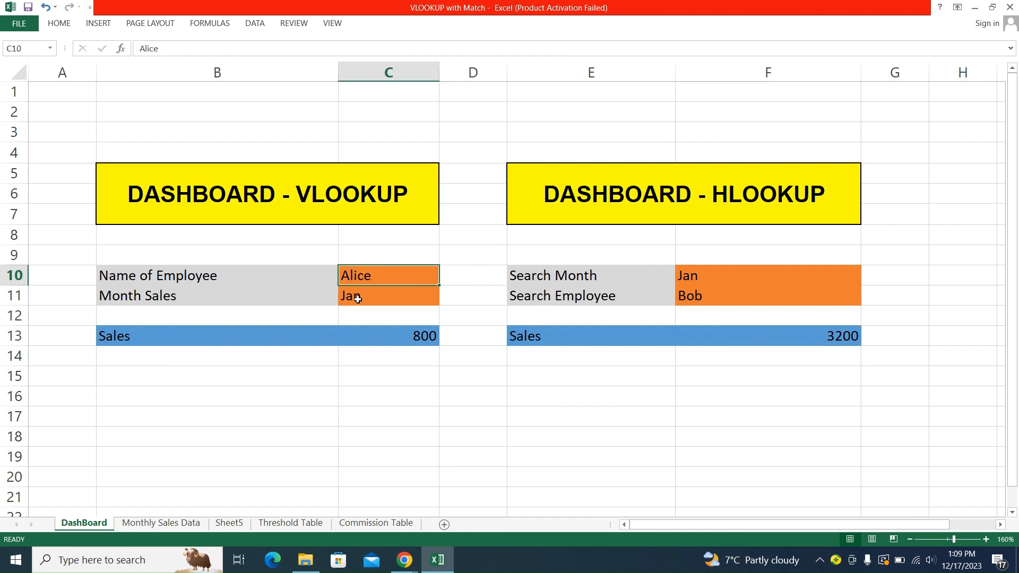
left_click(357, 299)
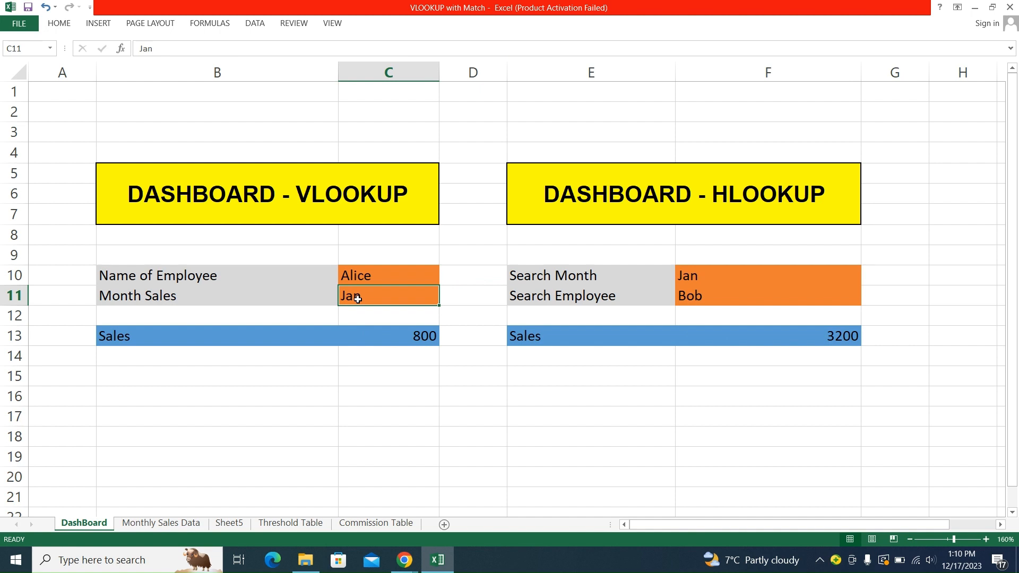
type("J")
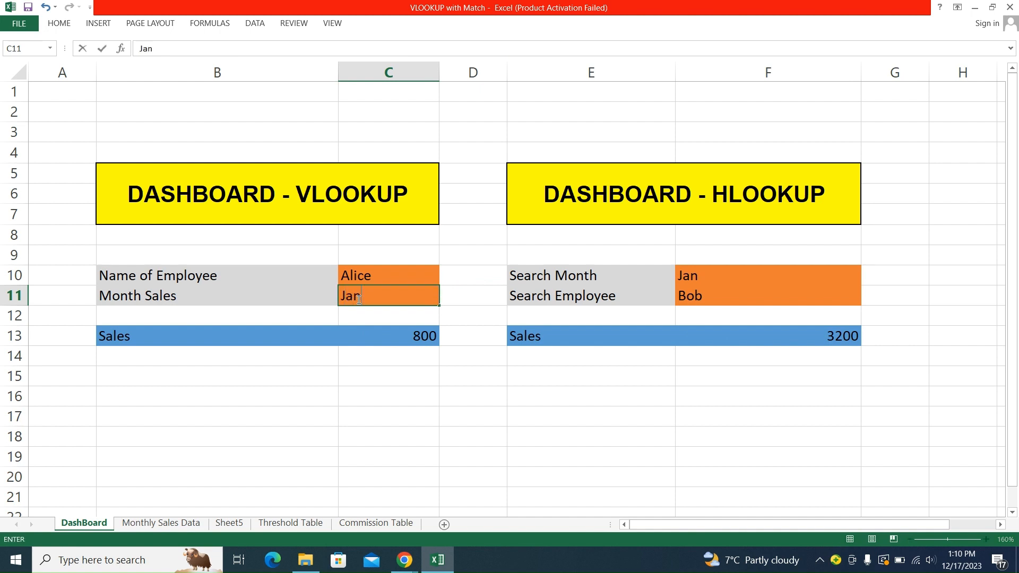
key("ctrl+Return")
key("Up")
type("Bob")
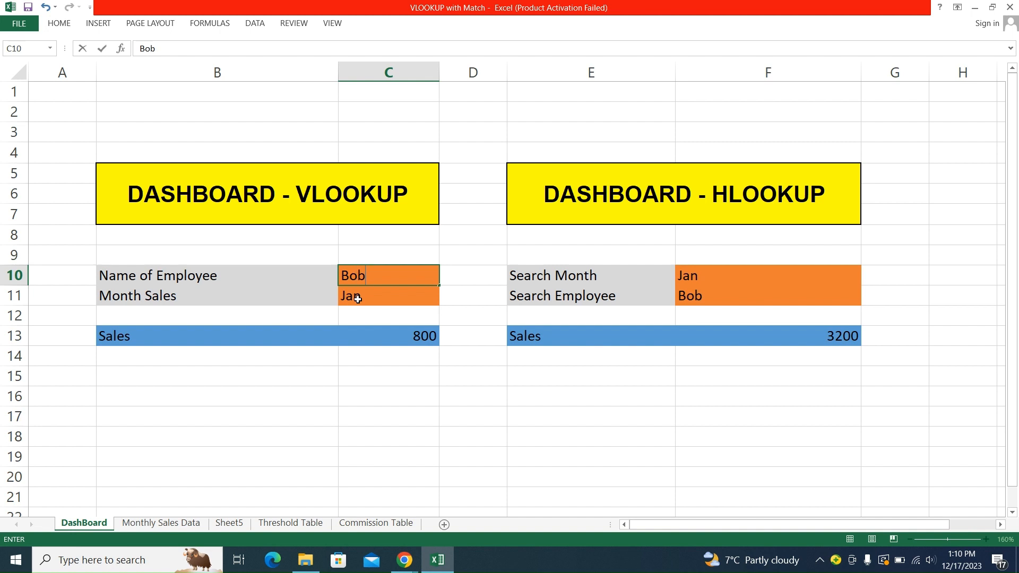
key("Return")
left_click(373, 338)
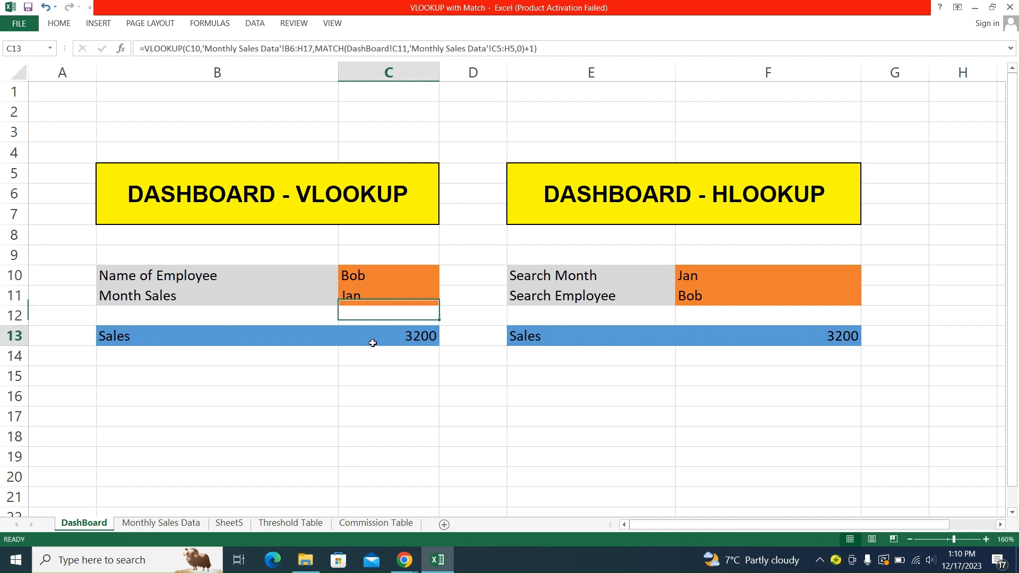